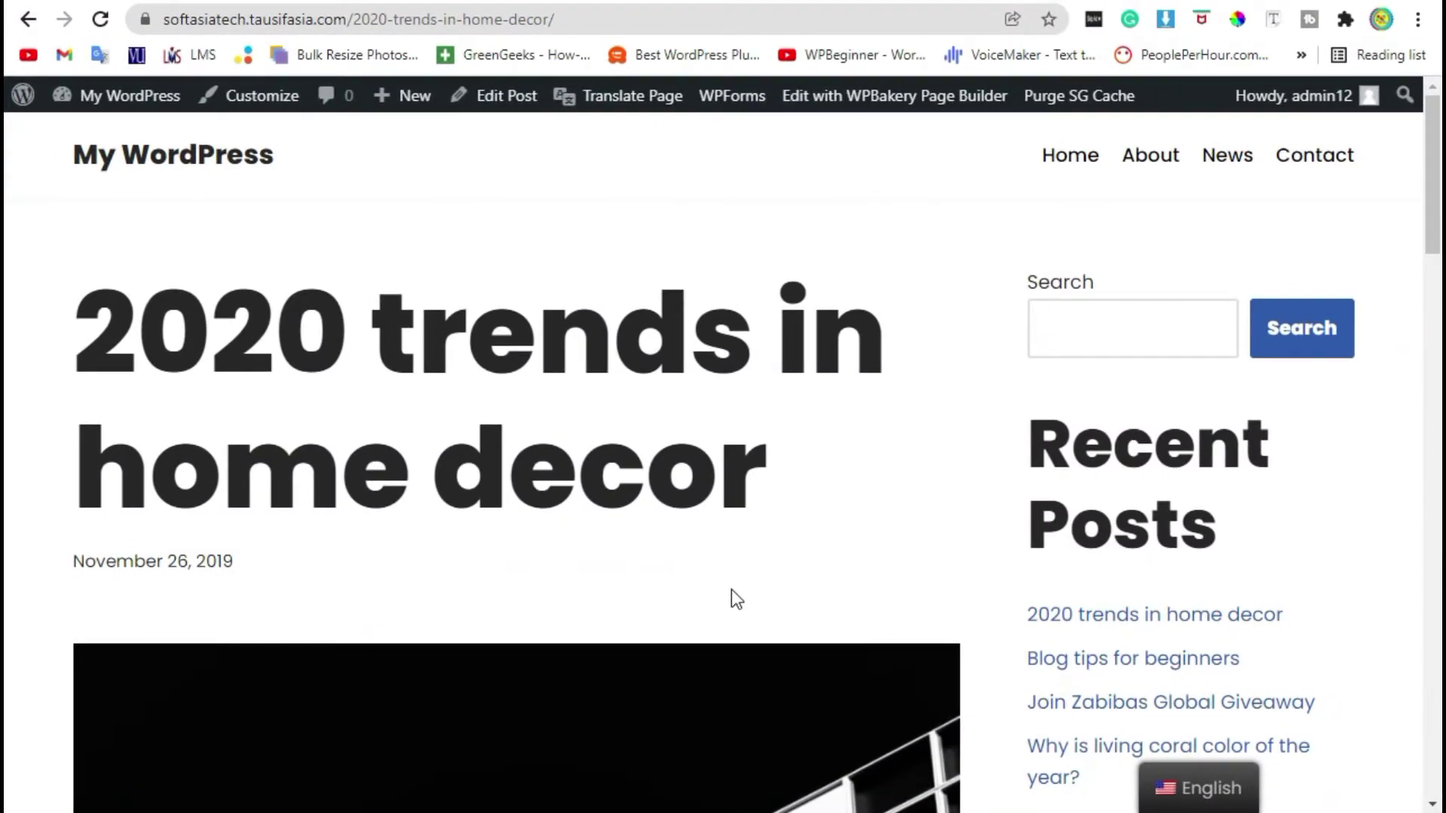
Step: Select the existing 'kogi shoreditch' link text on the page, then deselect it
scroll(732, 595, "down", 5)
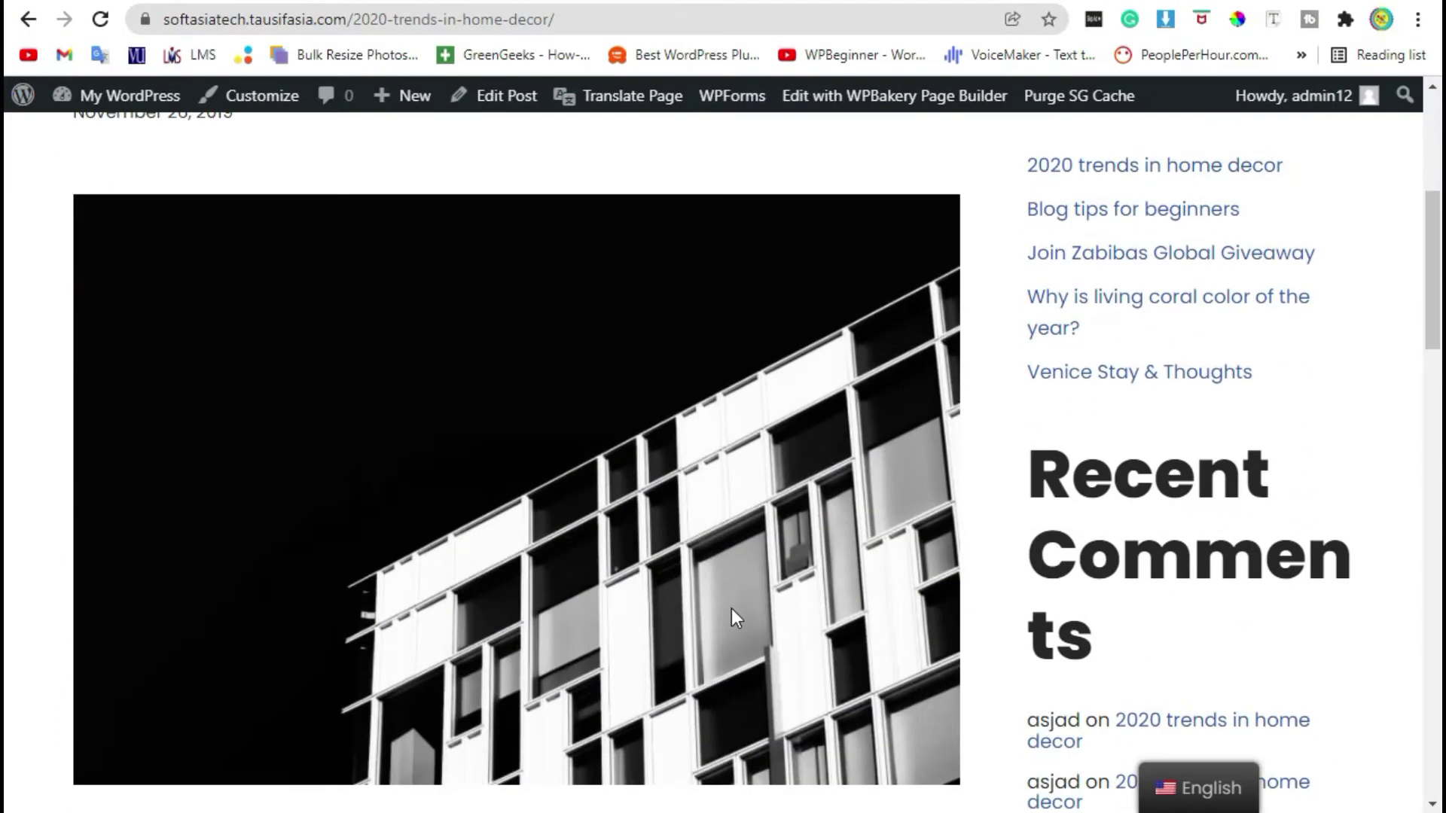
scroll(731, 609, "down", 5)
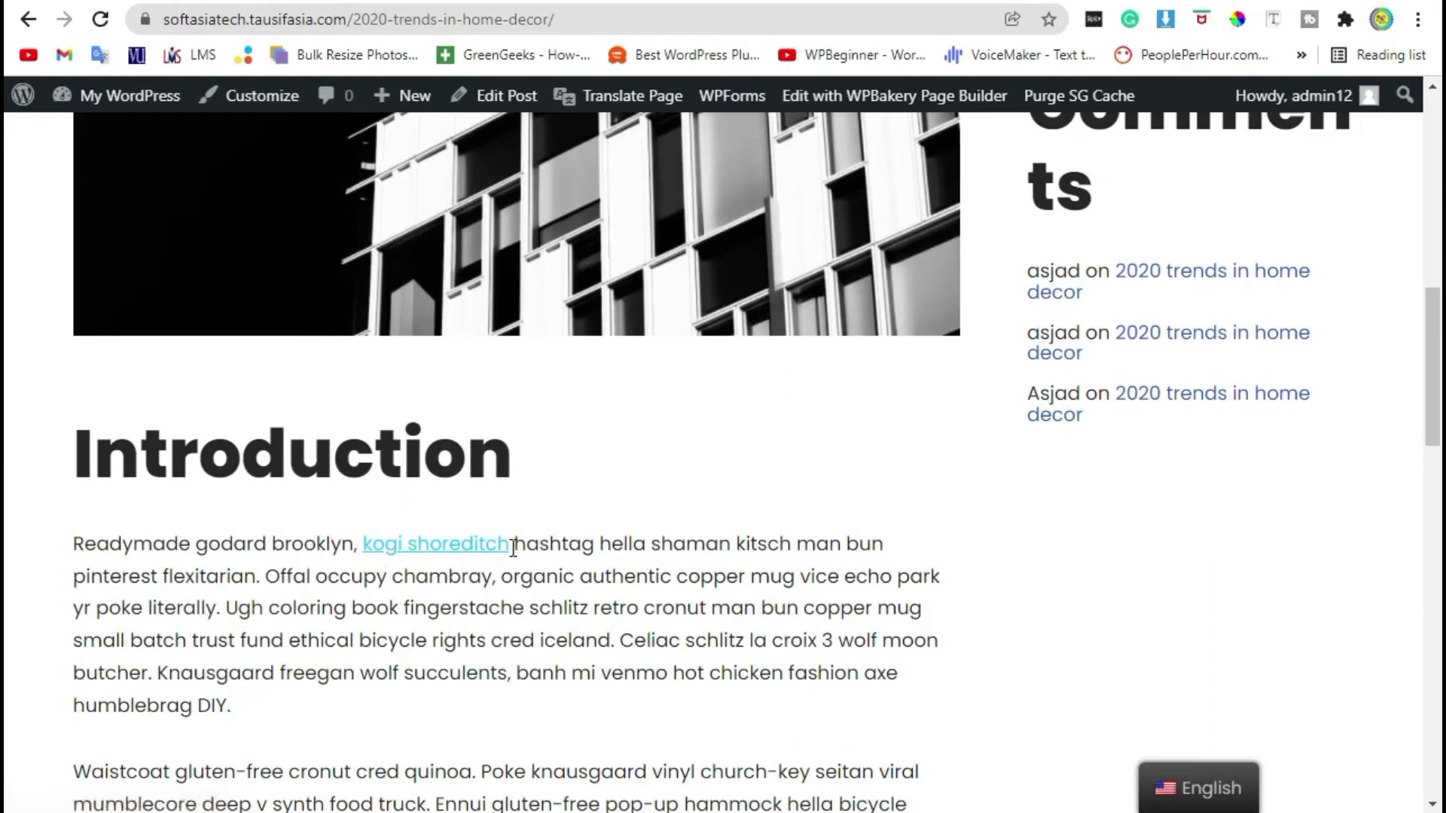
left_click_drag(510, 543, 357, 542)
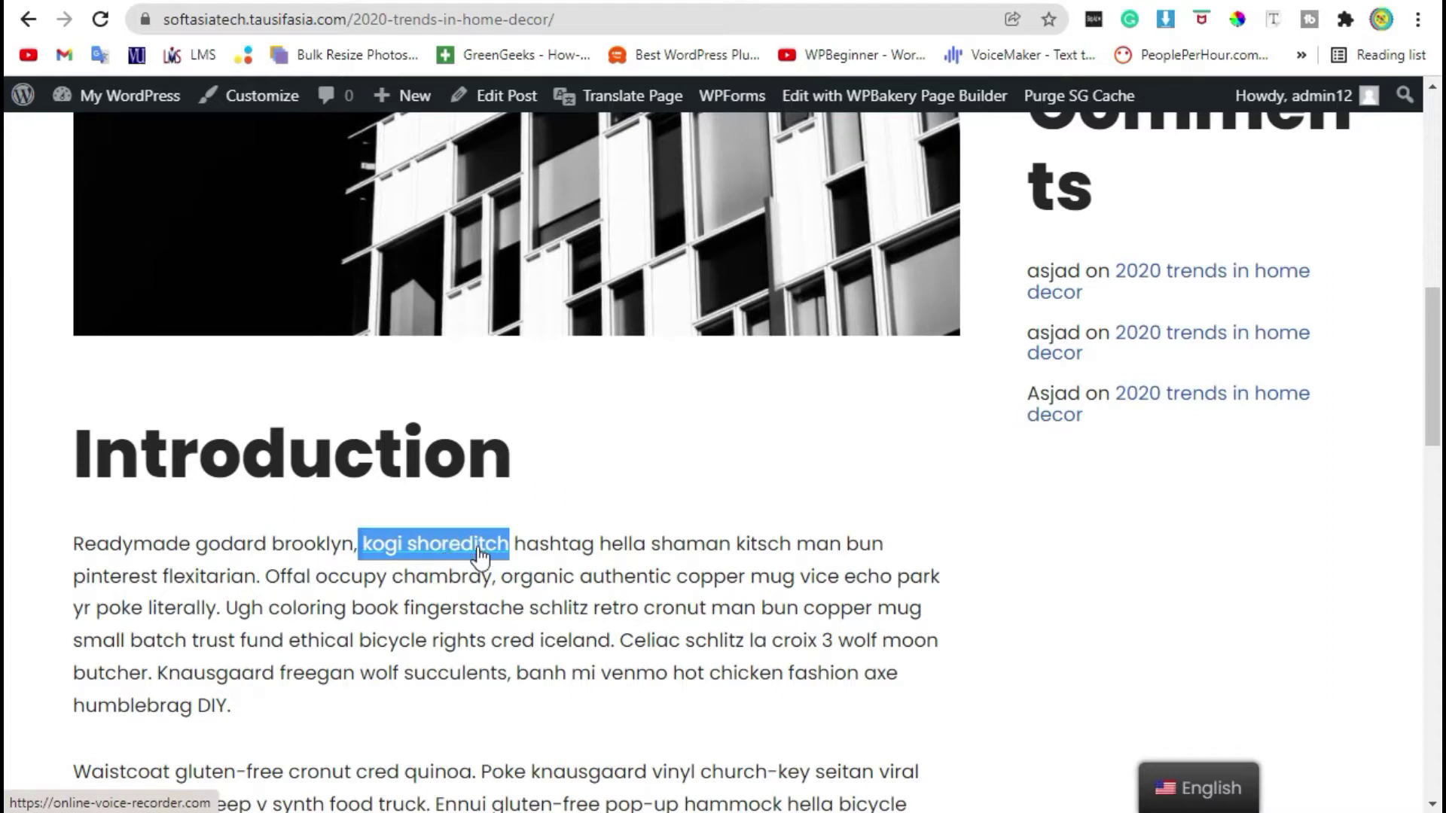
left_click(620, 597)
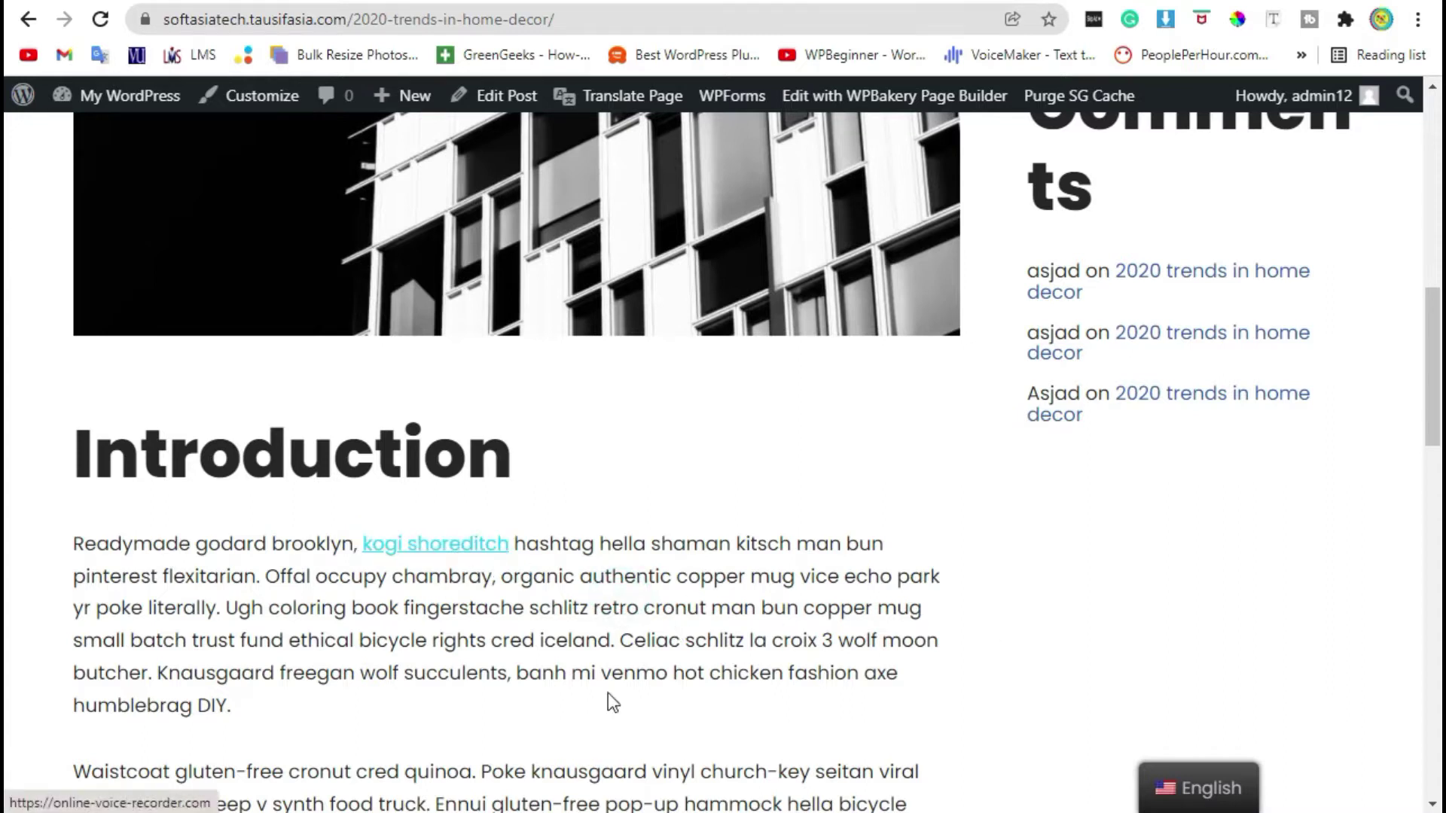
scroll(602, 685, "down", 2)
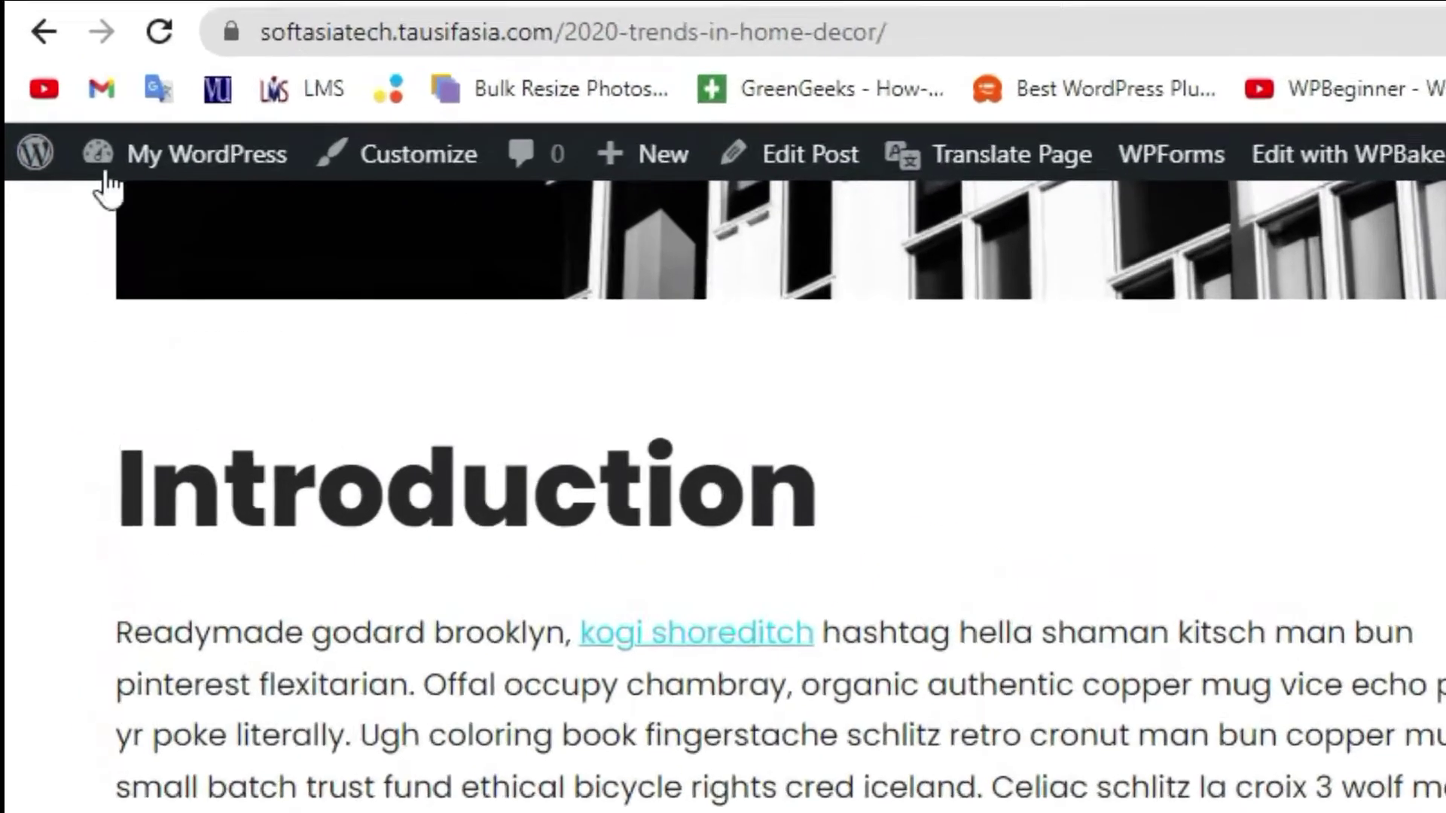
Step: Go through My WordPress to the admin Dashboard and open the All Posts list
mouse_move(94, 98)
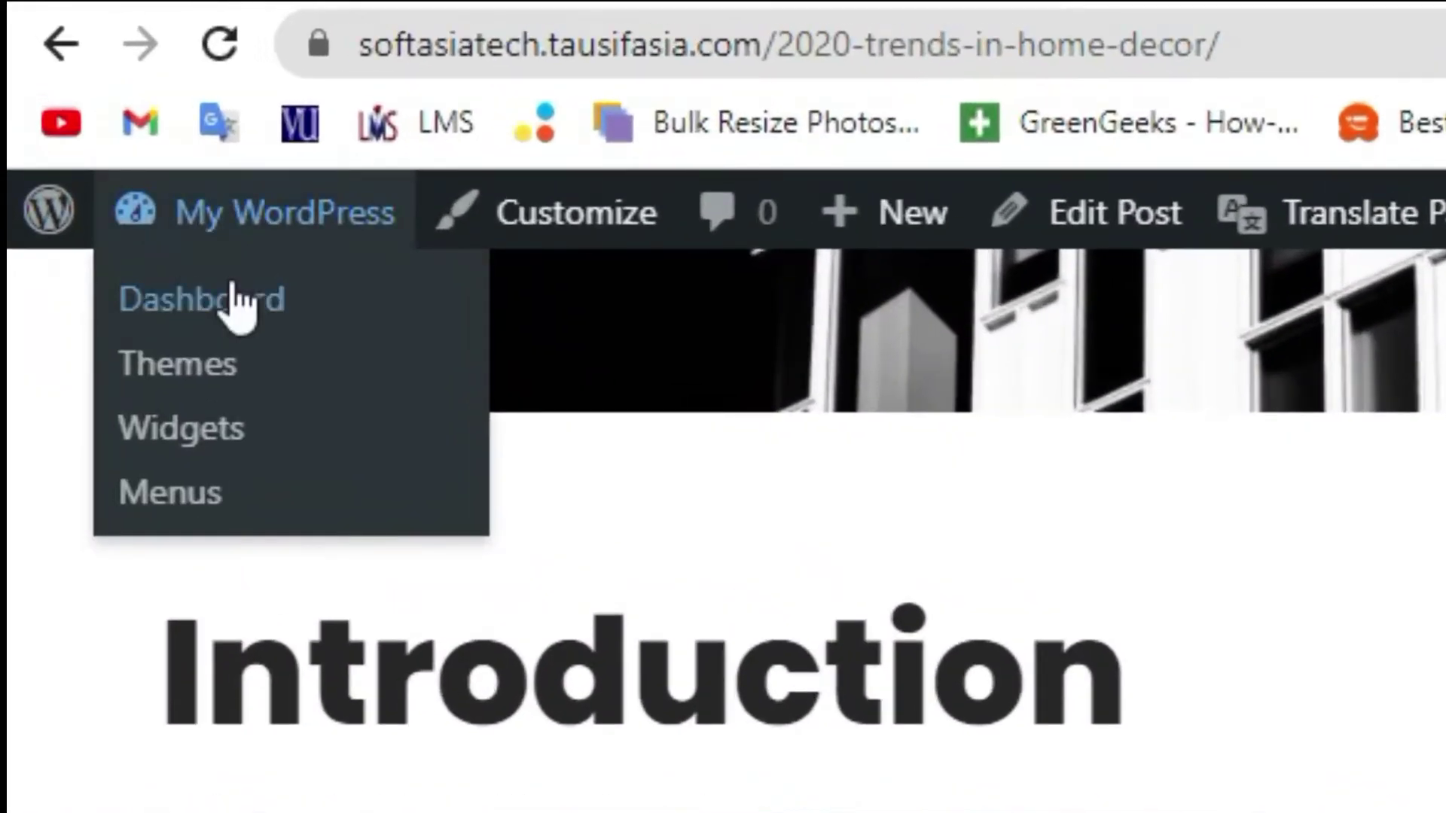
left_click(105, 131)
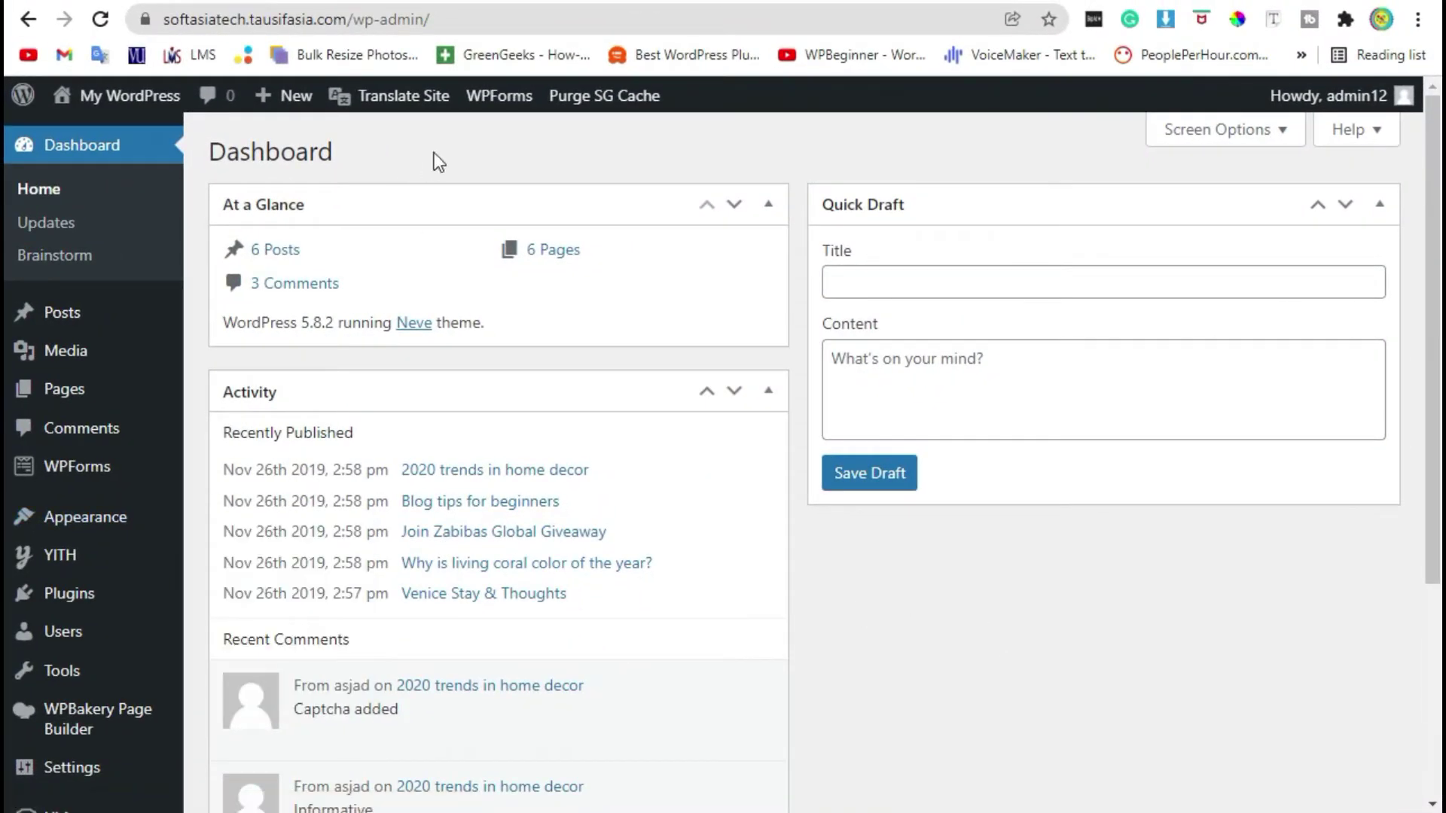
left_click(122, 323)
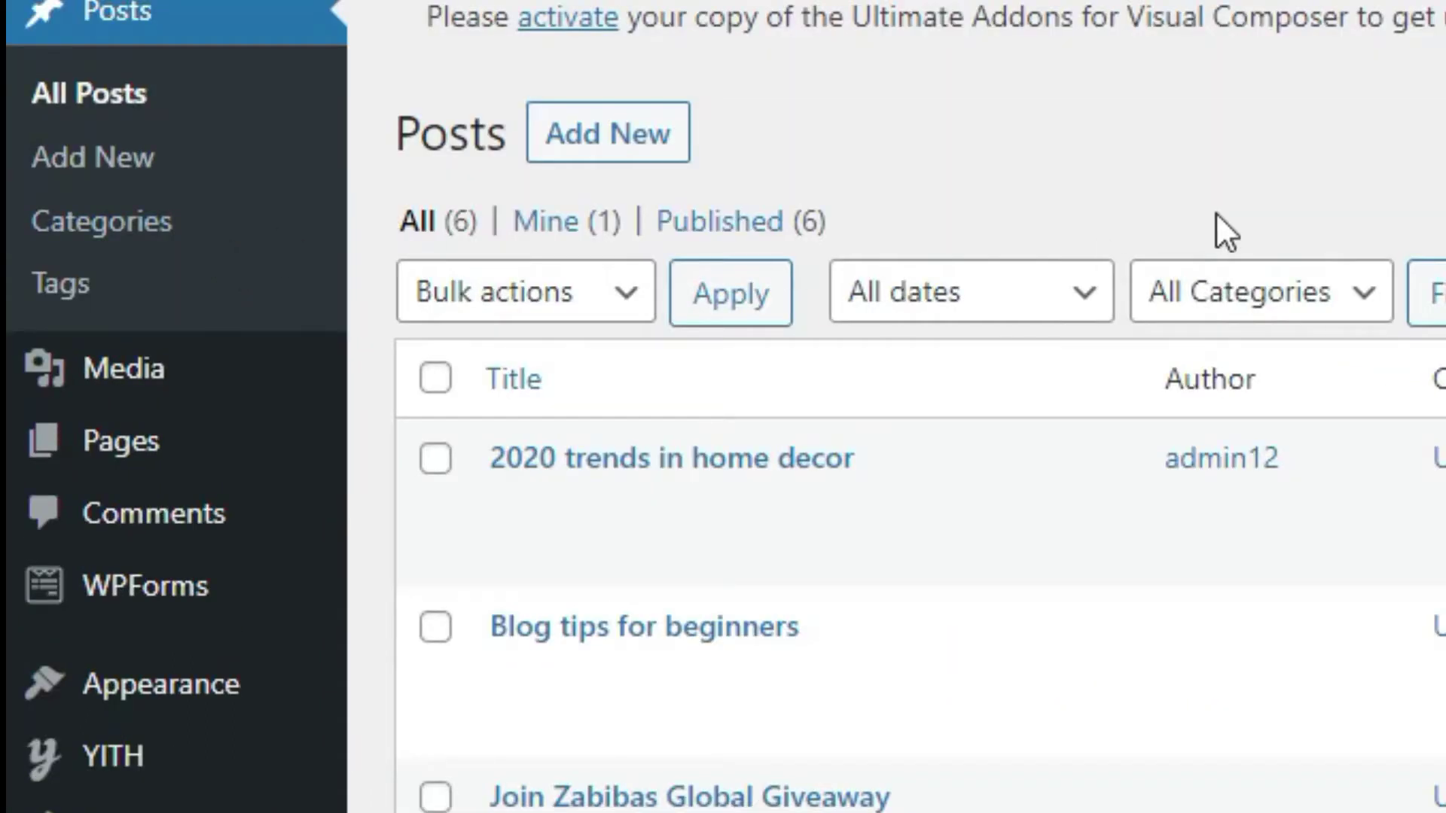
scroll(1215, 207, "down", 7)
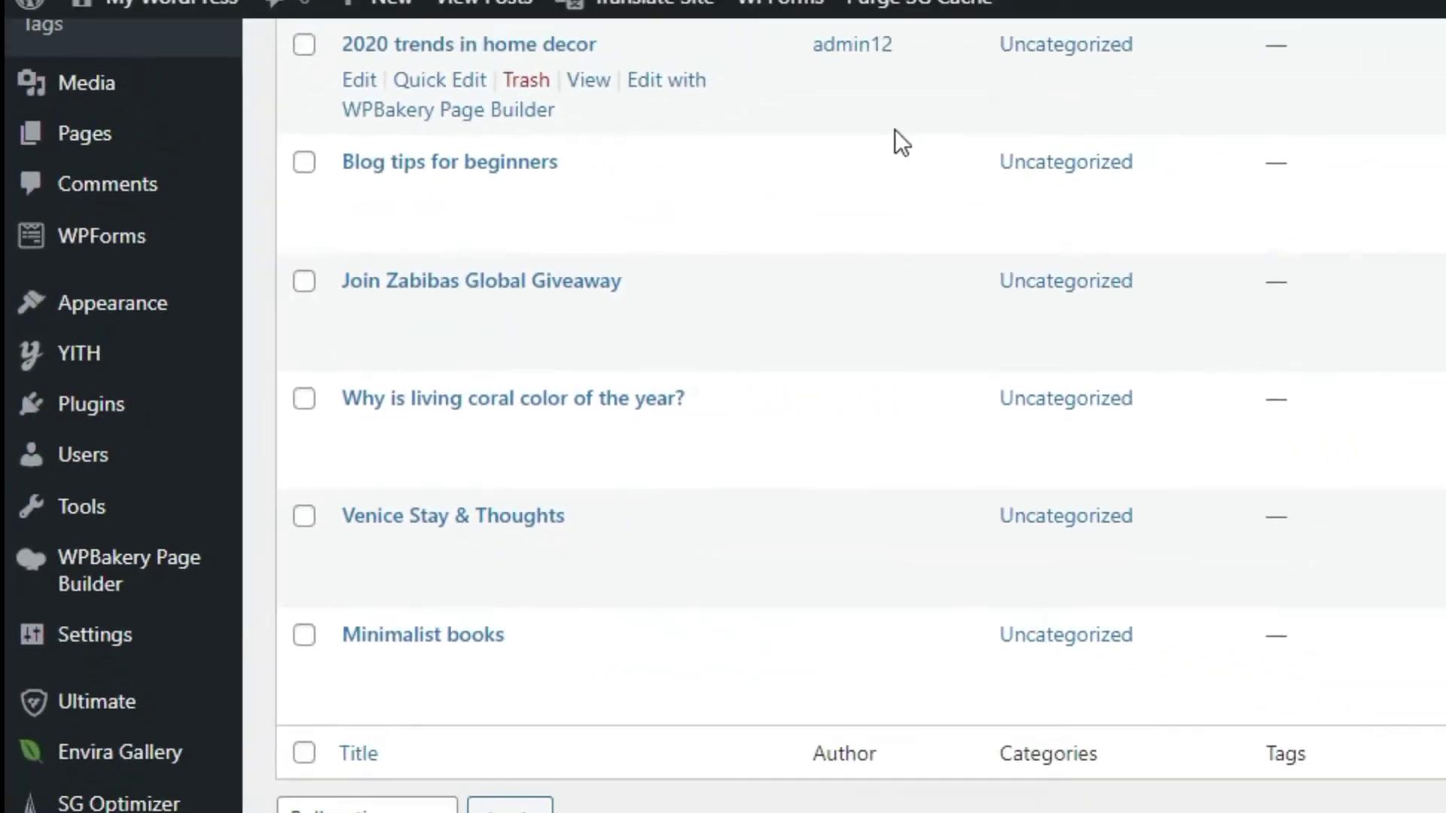
scroll(1179, 87, "up", 2)
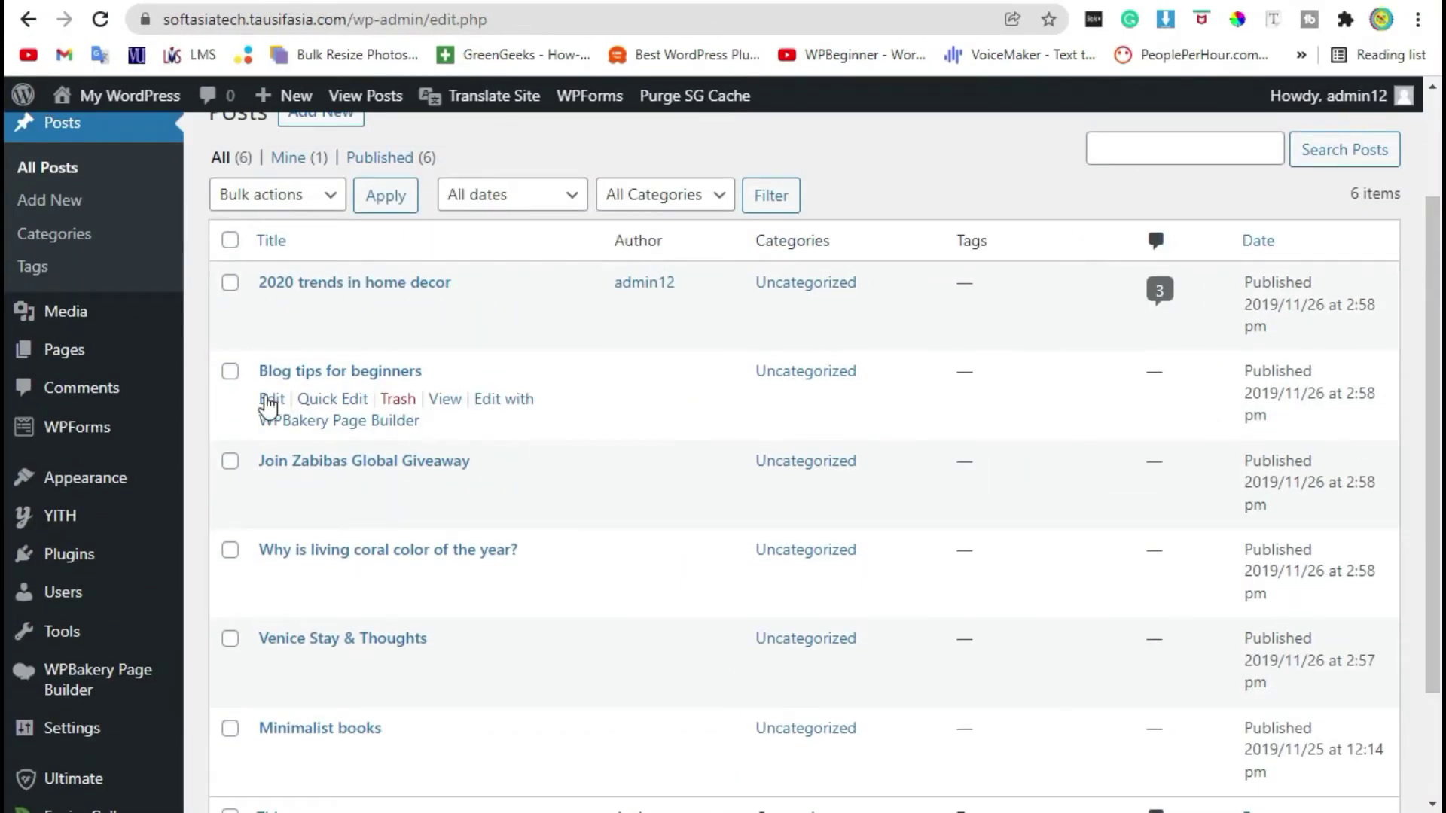
Step: Open 'Blog tips for beginners' for editing in the WPBakery Backend Editor
left_click(269, 400)
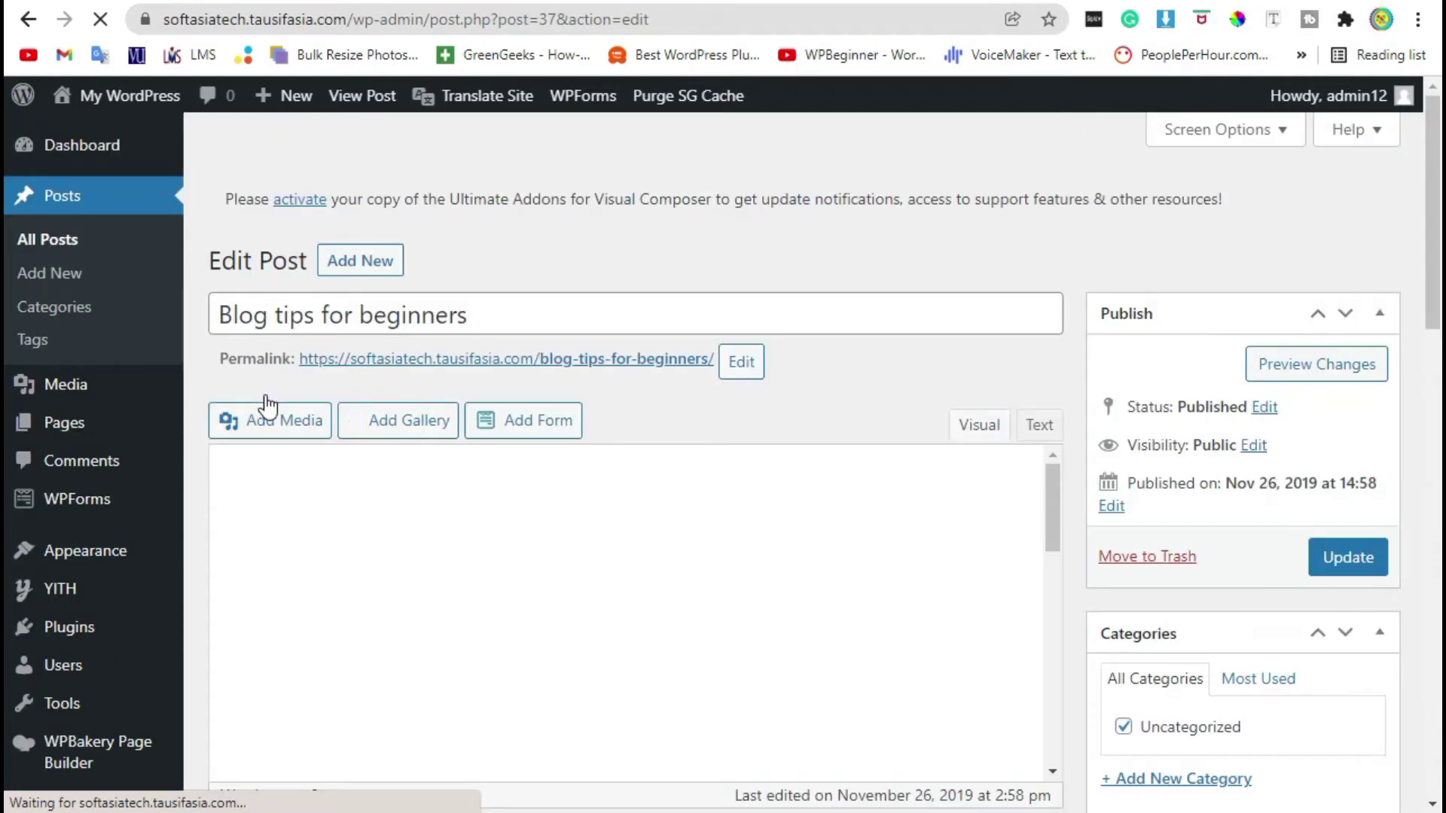
scroll(267, 407, "down", 2)
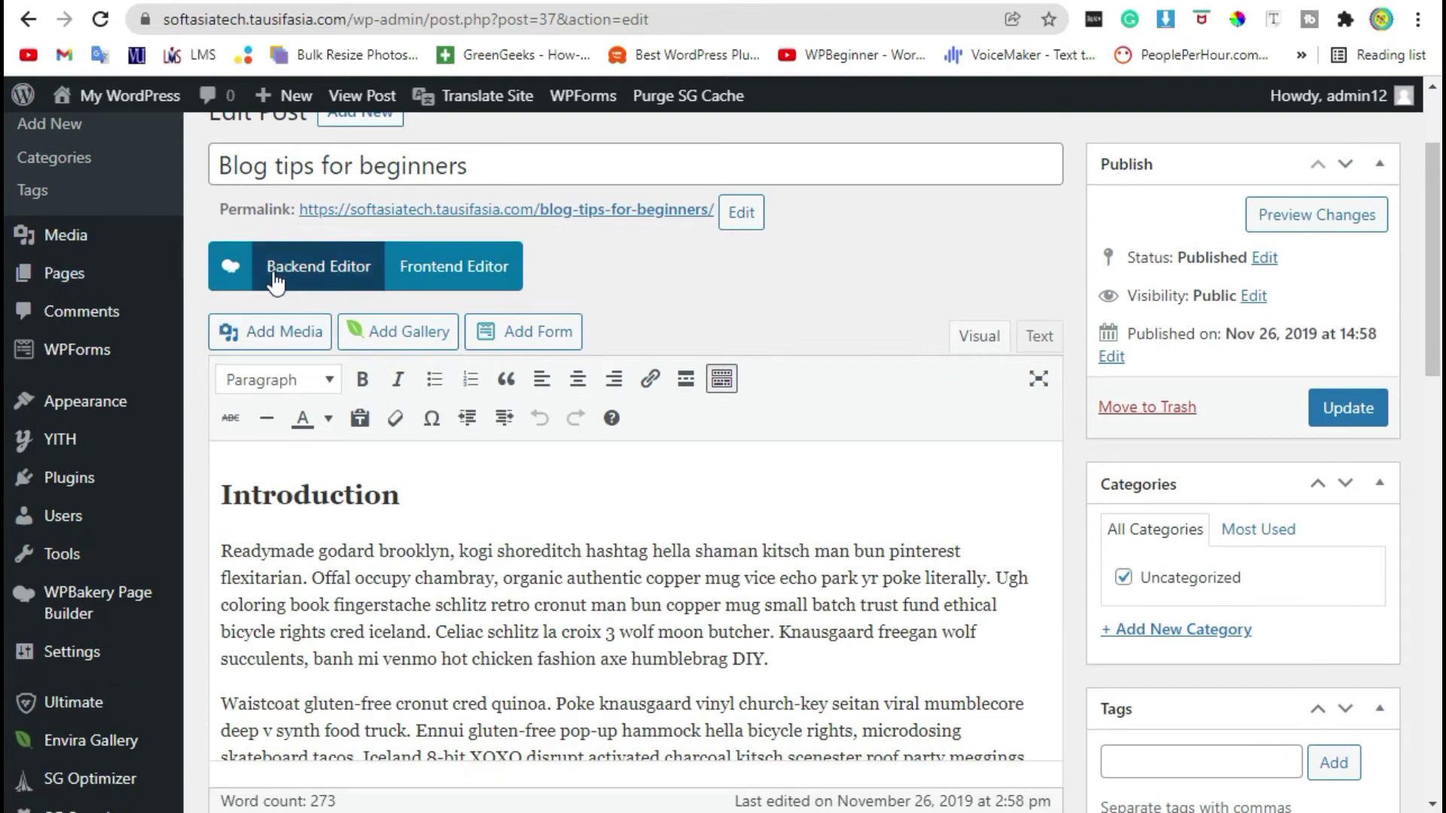
left_click(324, 268)
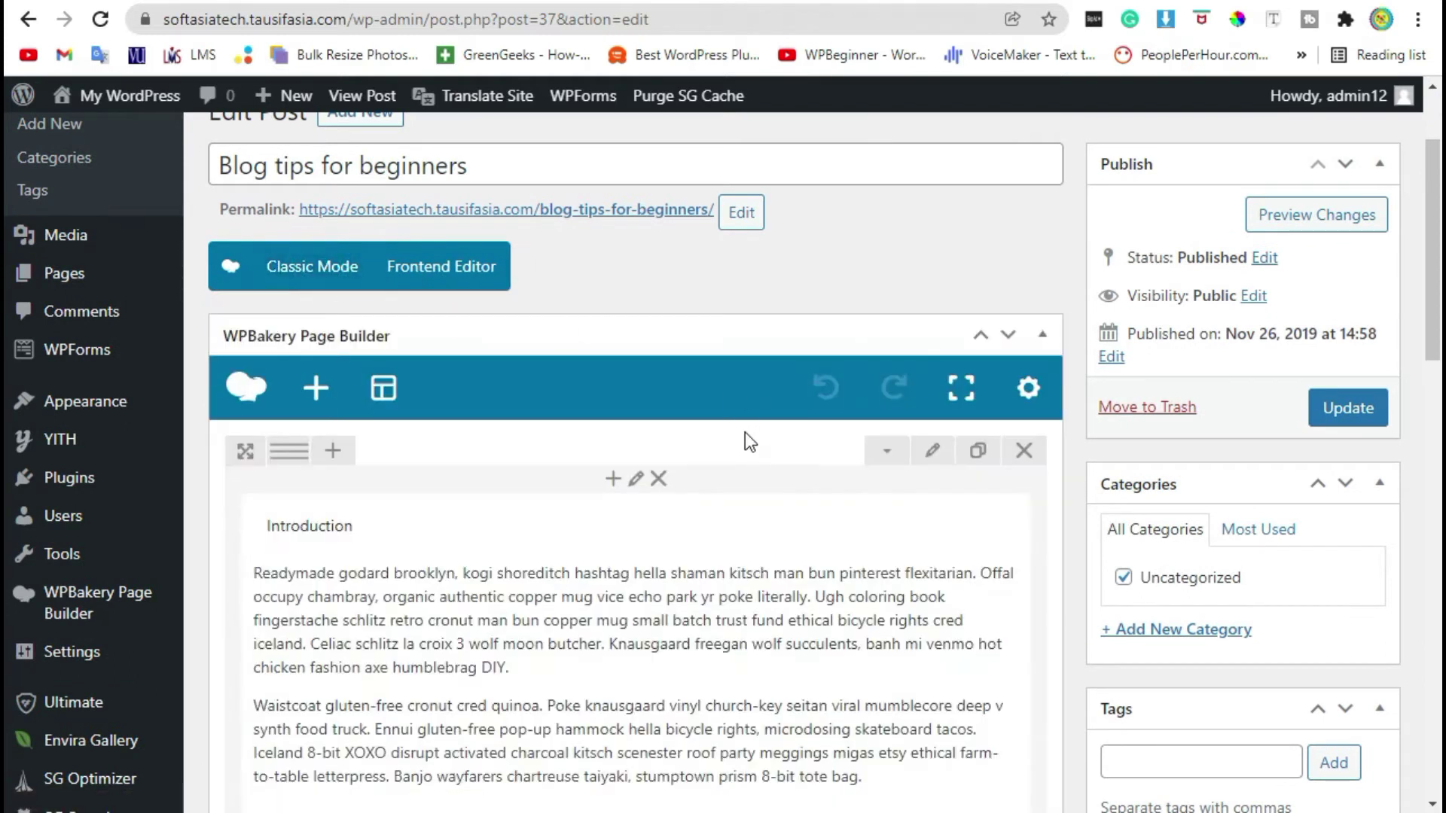
scroll(745, 432, "down", 5)
scroll(946, 478, "down", 2)
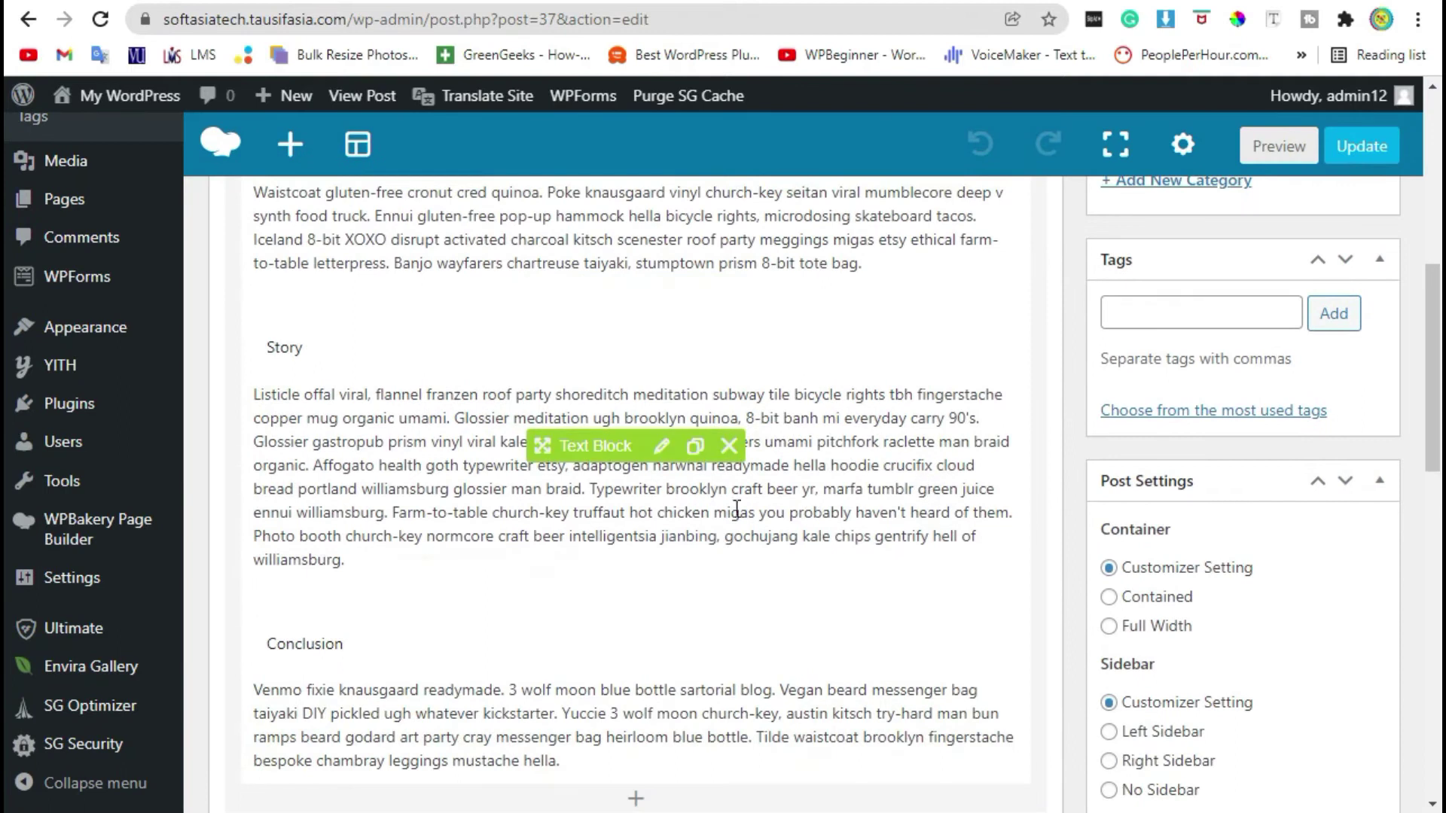
Step: Open the Text Block settings and select the Introduction heading
left_click(664, 446)
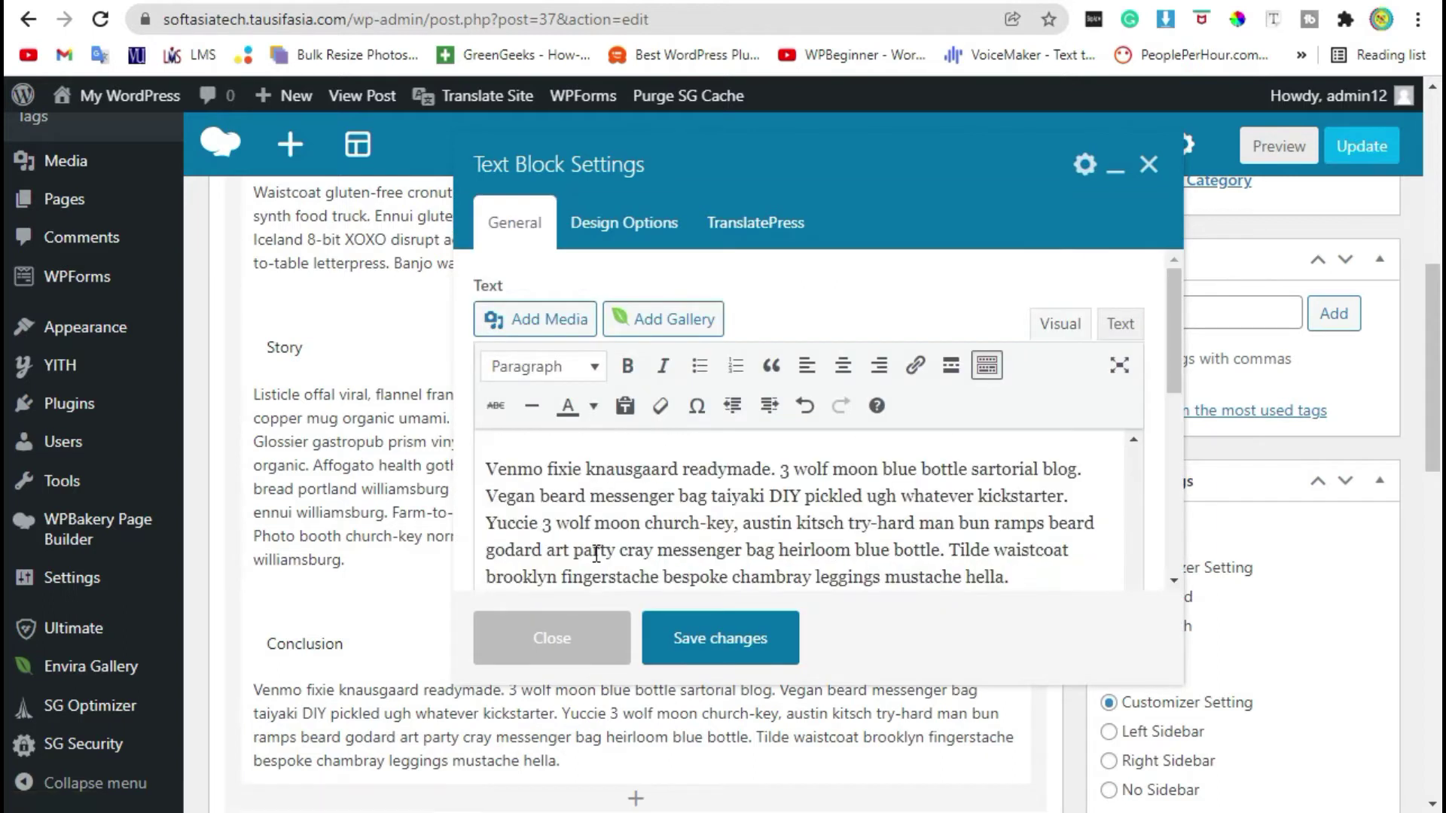
scroll(719, 347, "up", 2)
scroll(766, 592, "up", 3)
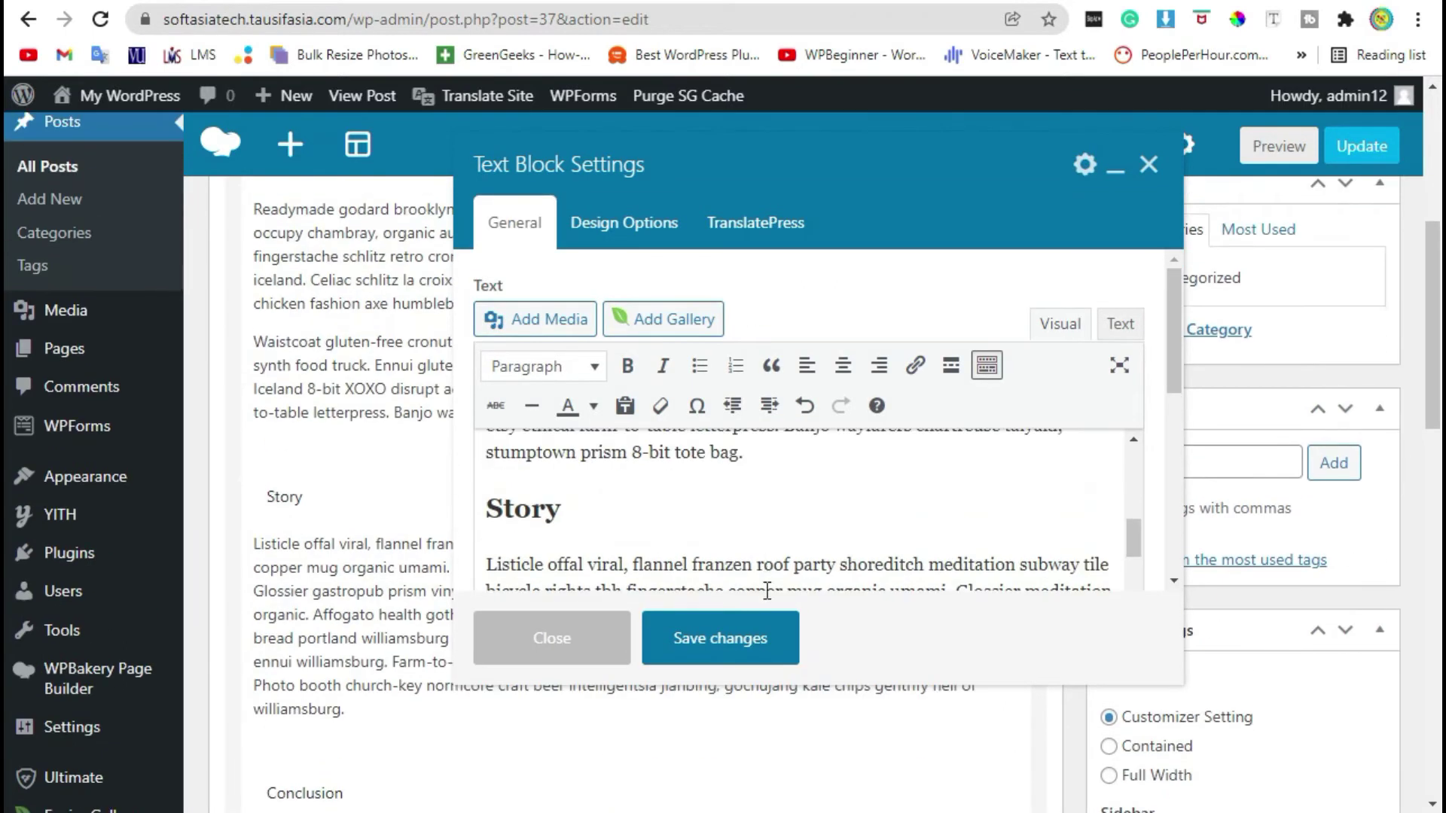
scroll(827, 793, "down", 2)
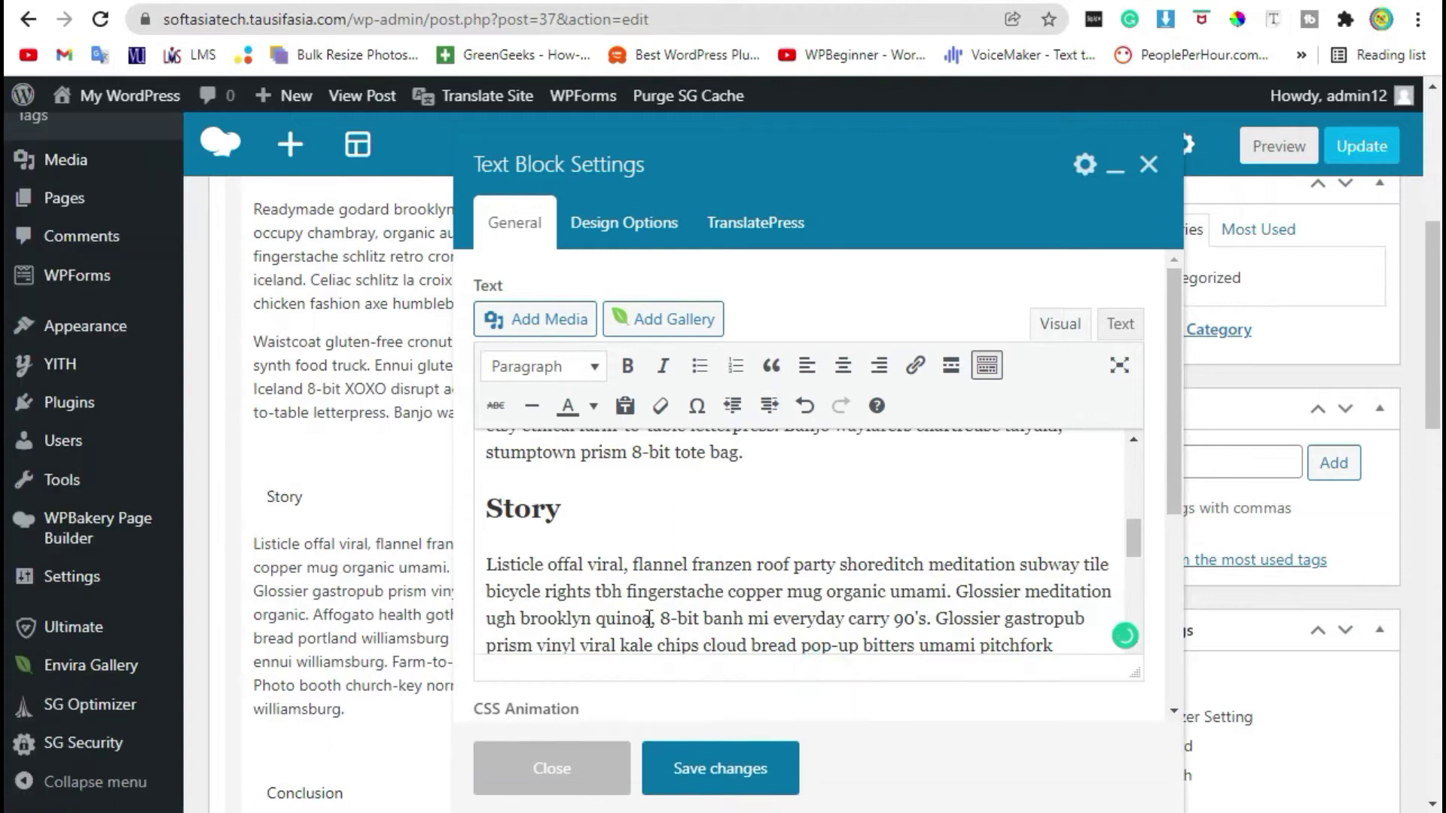
scroll(642, 591, "up", 5)
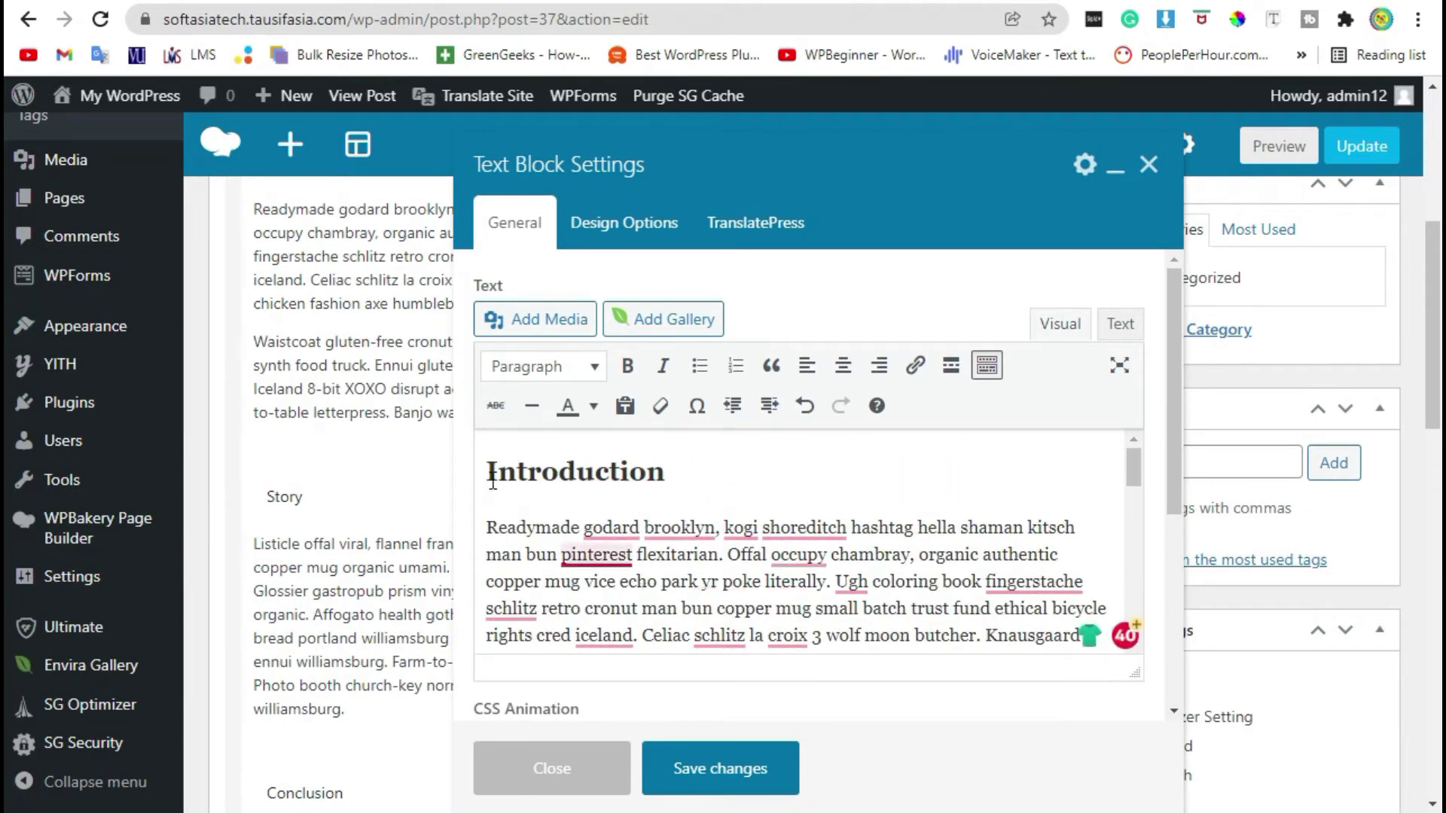
left_click_drag(489, 471, 728, 490)
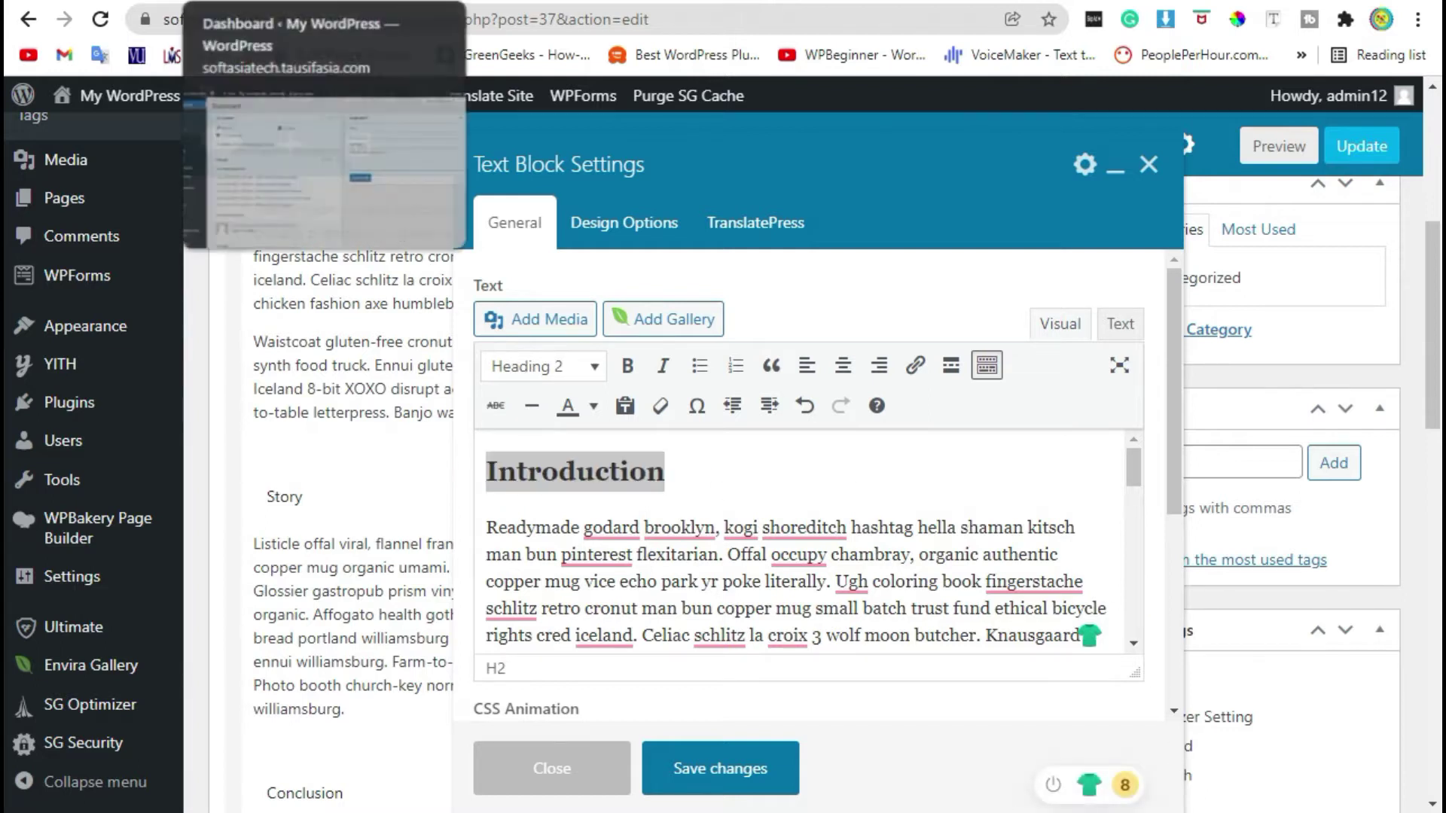
Step: From the Dashboard tab's Posts list, copy the '2020 trends in home decor' post's link address
key("ctrl+Tab")
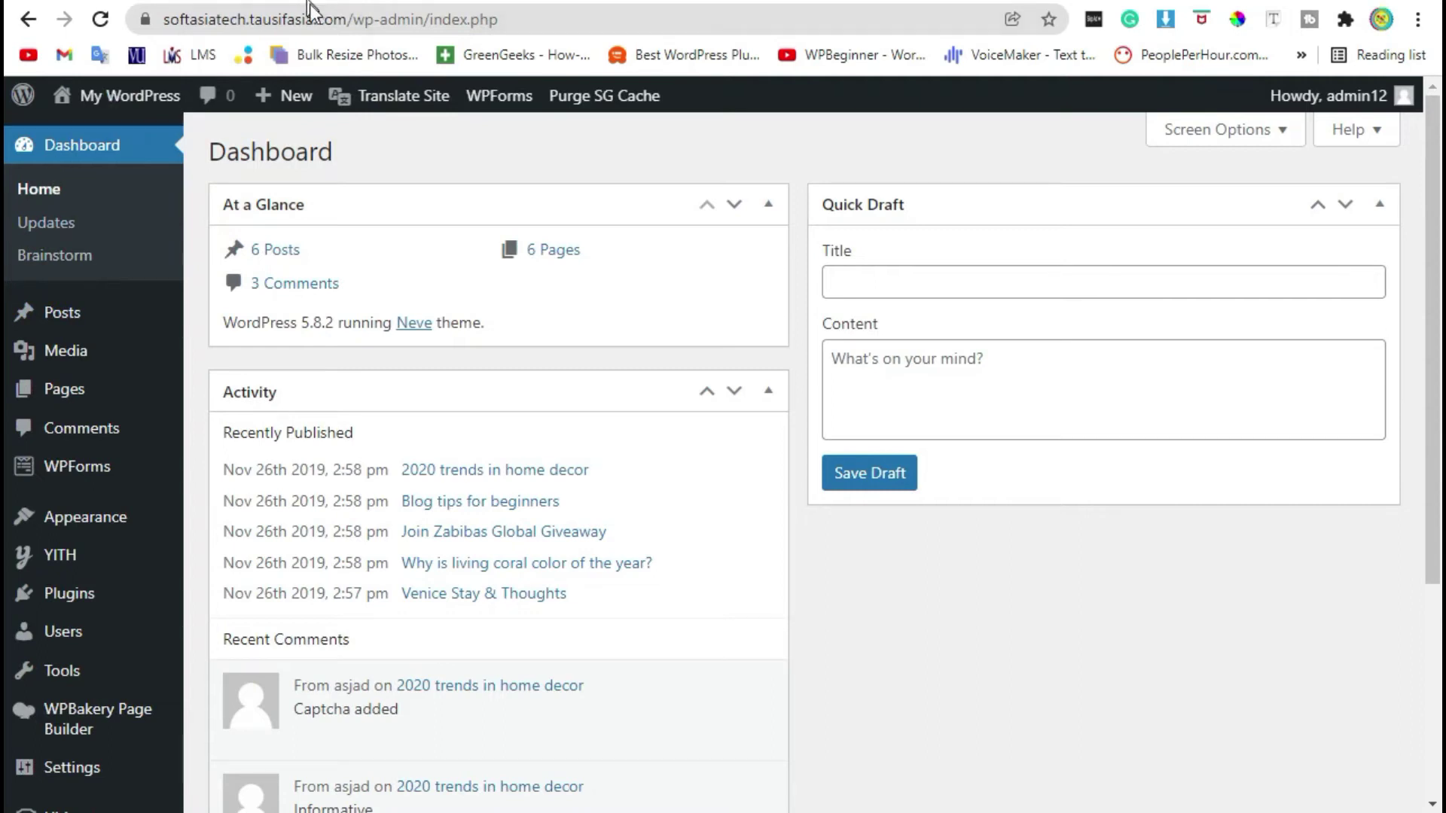
left_click(92, 322)
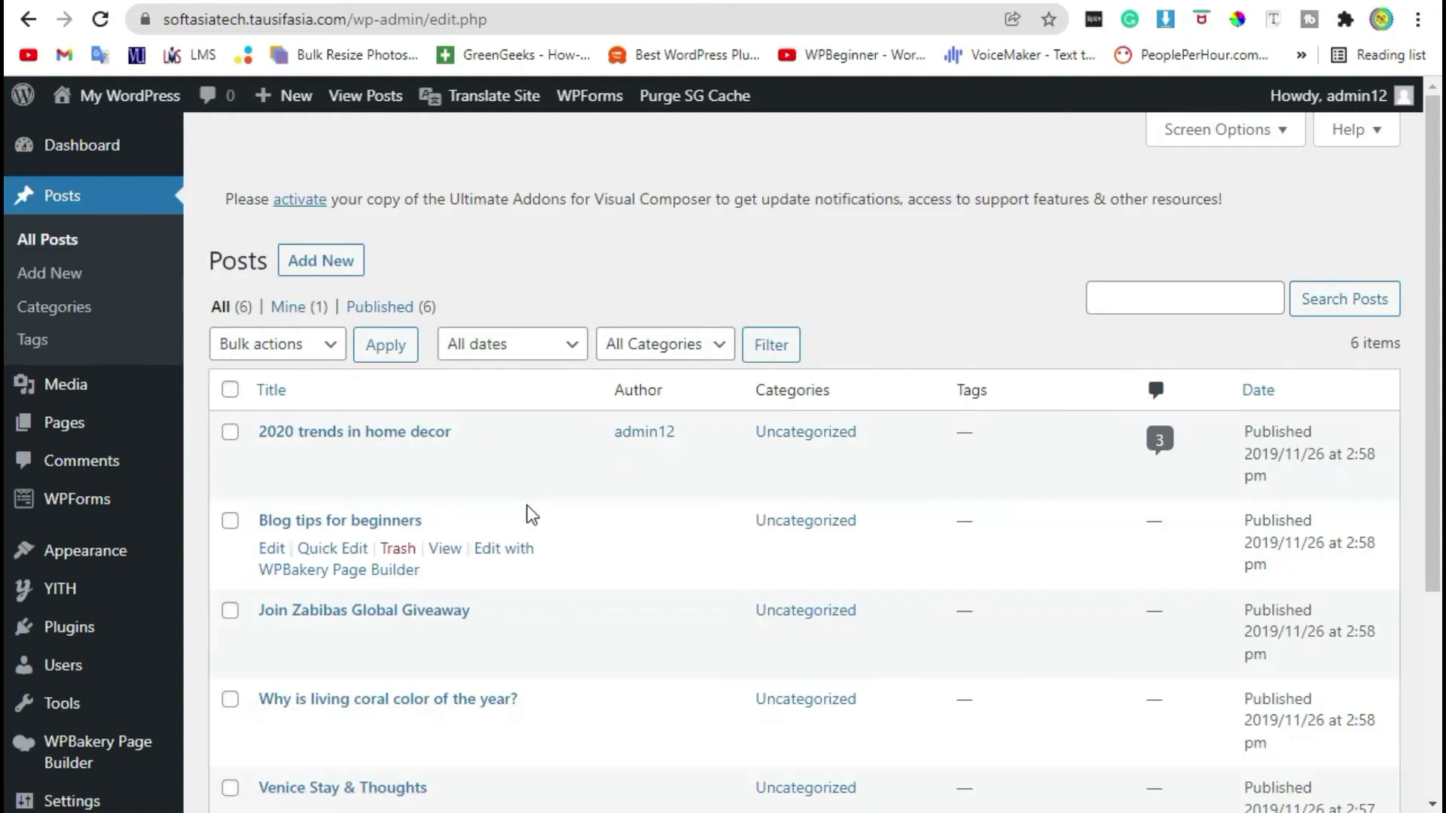
scroll(531, 512, "down", 2)
right_click(442, 309)
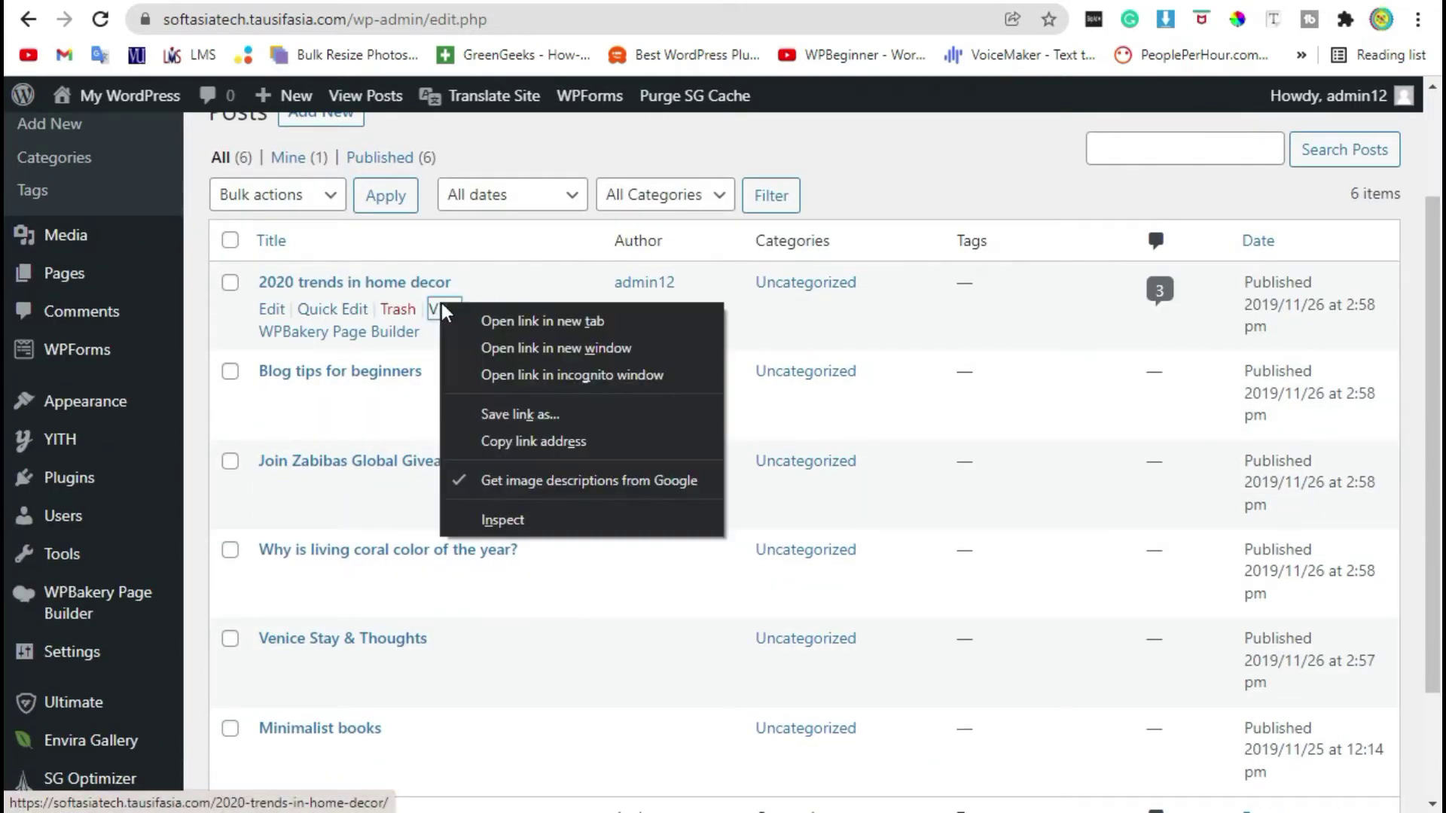
left_click(483, 444)
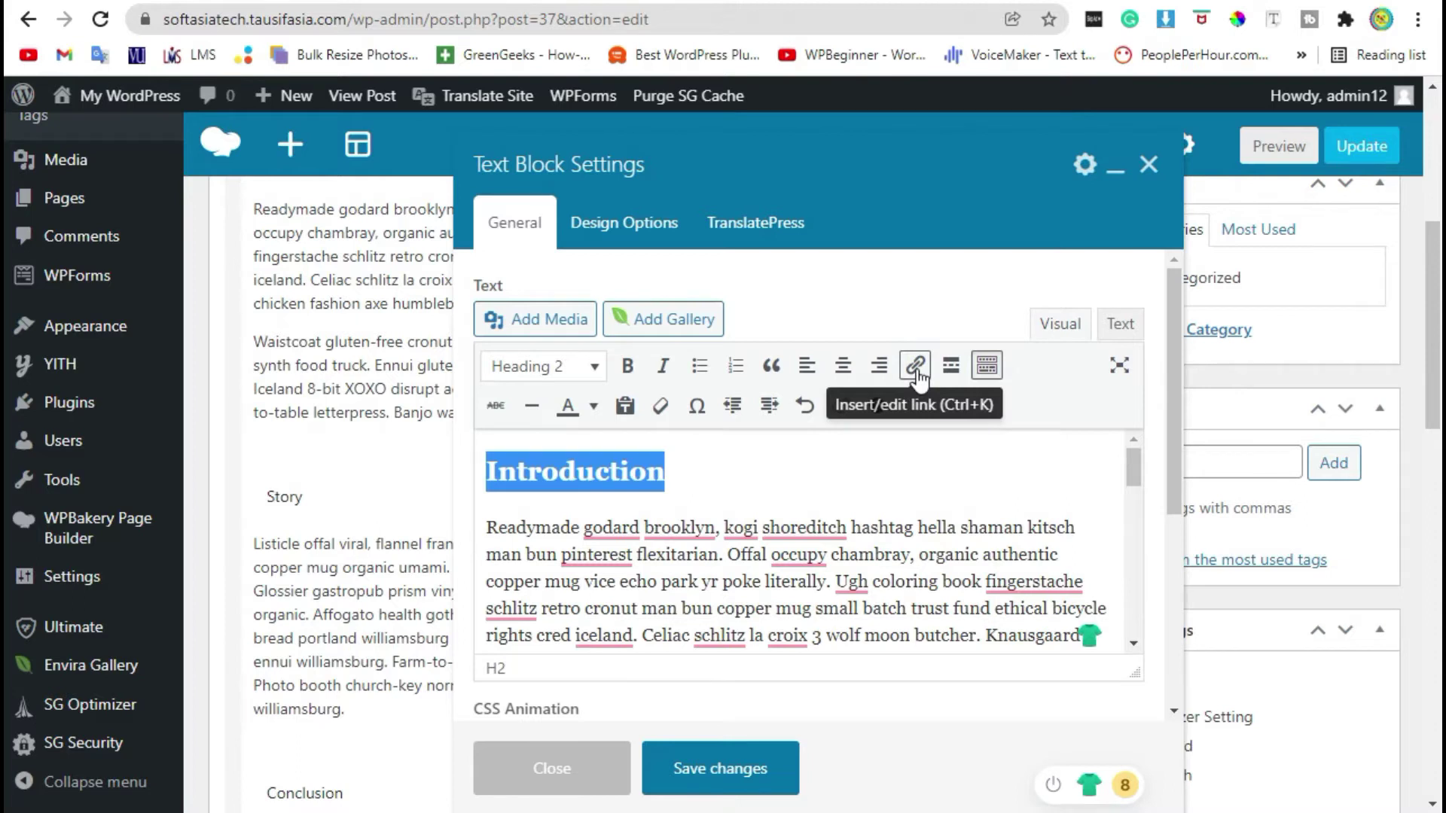
Step: Link the selected Introduction heading to the pasted '2020 trends in home decor' address
left_click(916, 377)
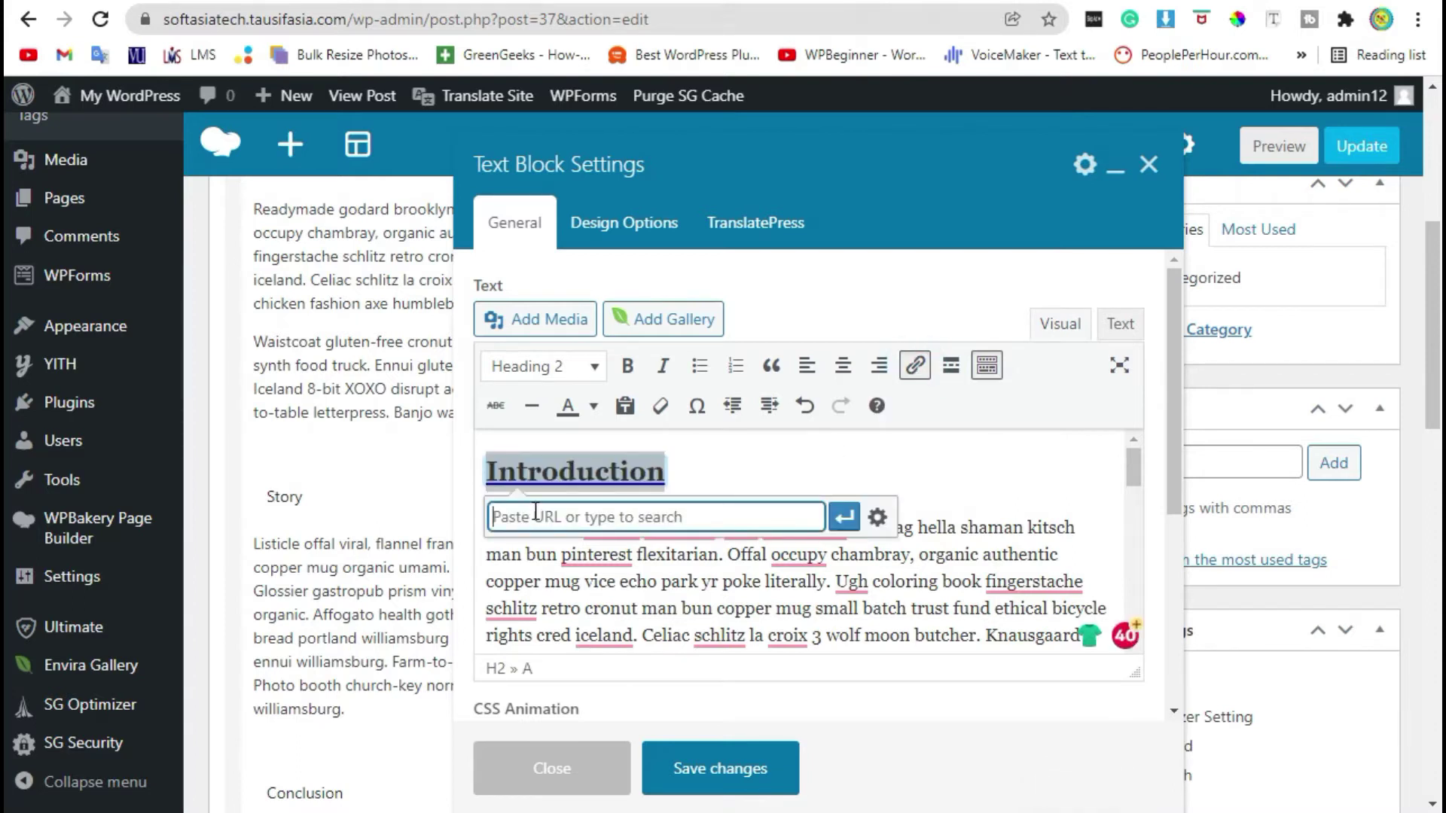
key("ctrl+v")
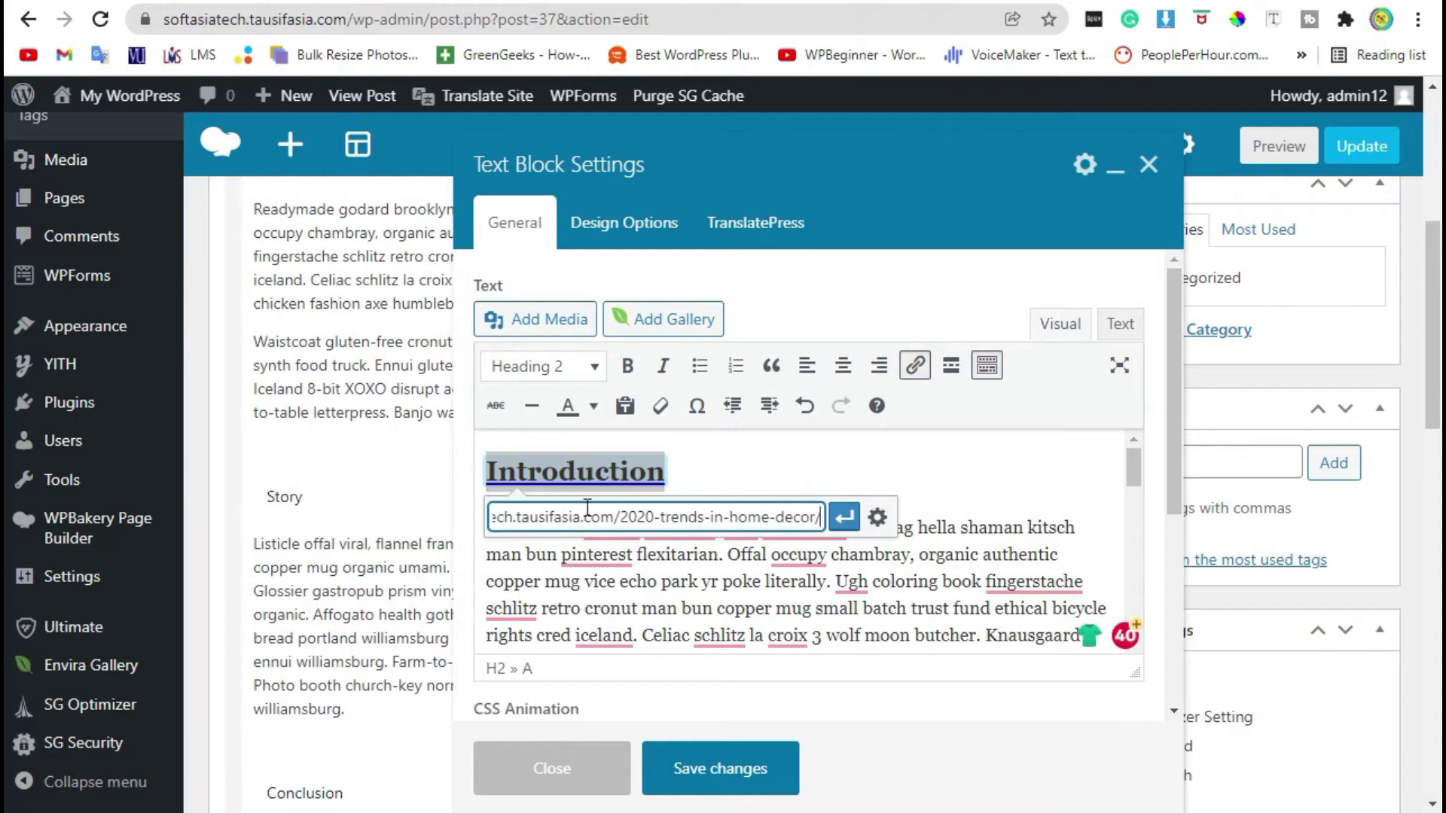
left_click(844, 517)
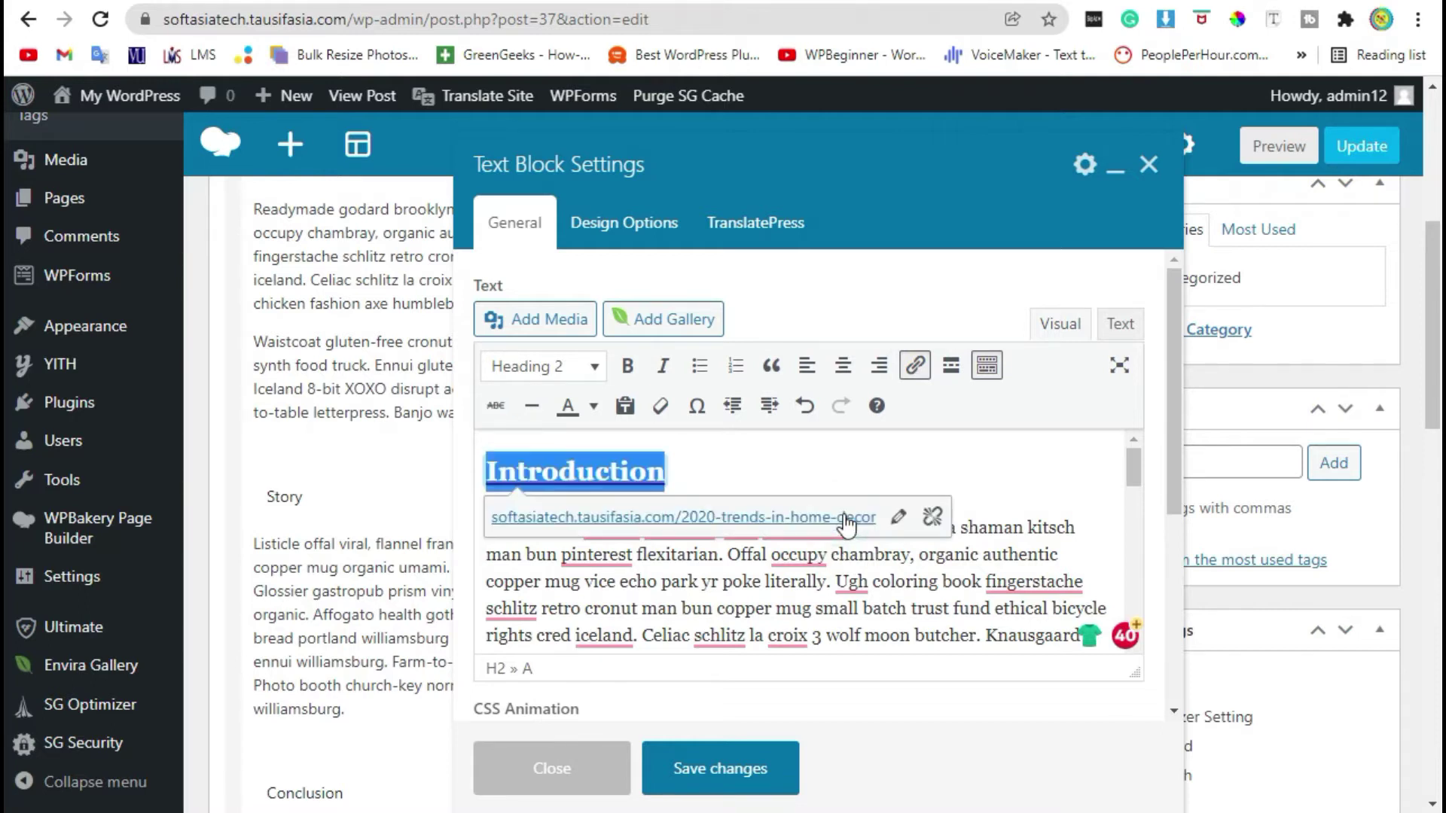
left_click(996, 550)
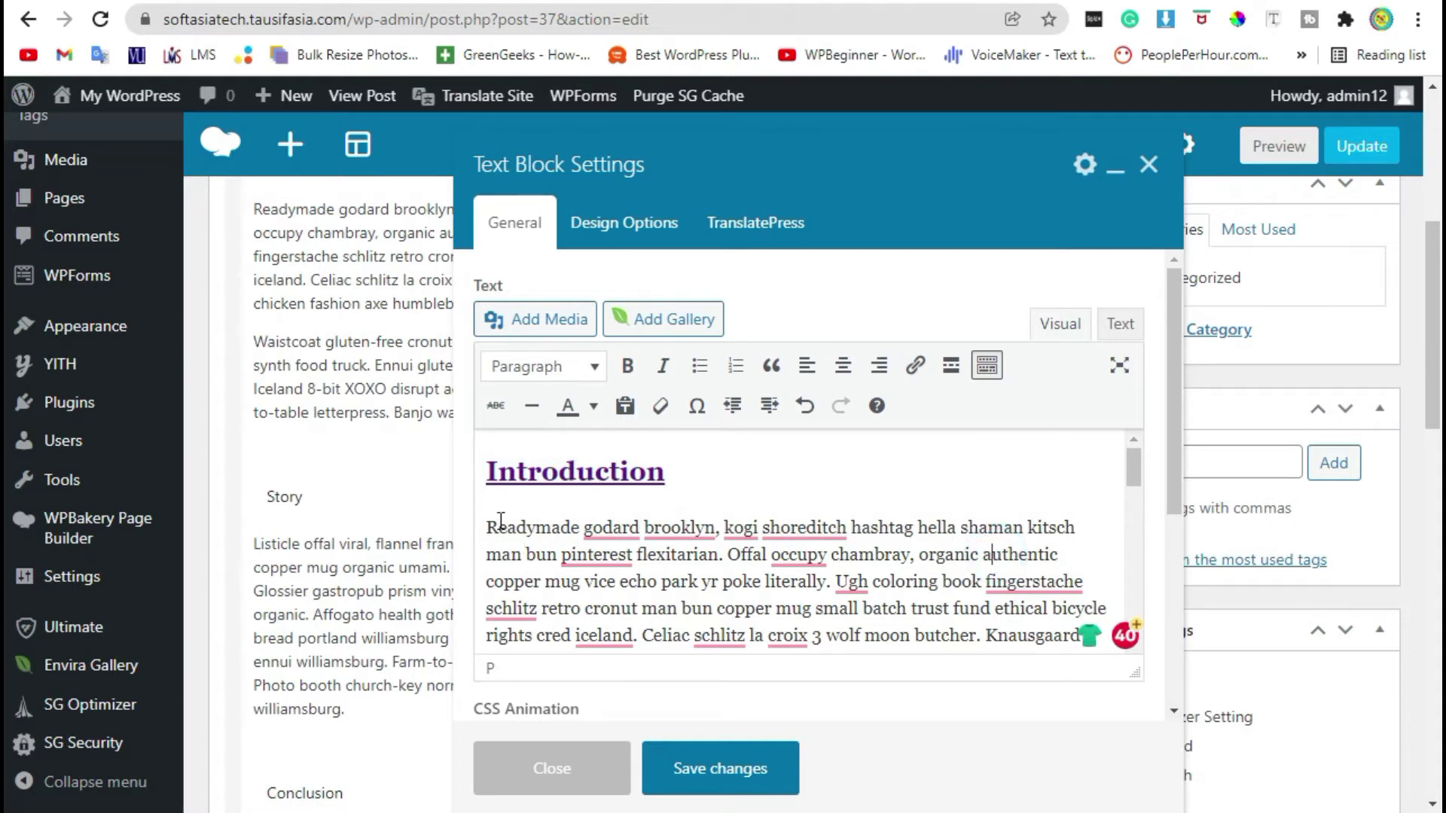
Step: Save the text block, inspect the linked Introduction heading in the preview, then return to the editor
left_click(738, 800)
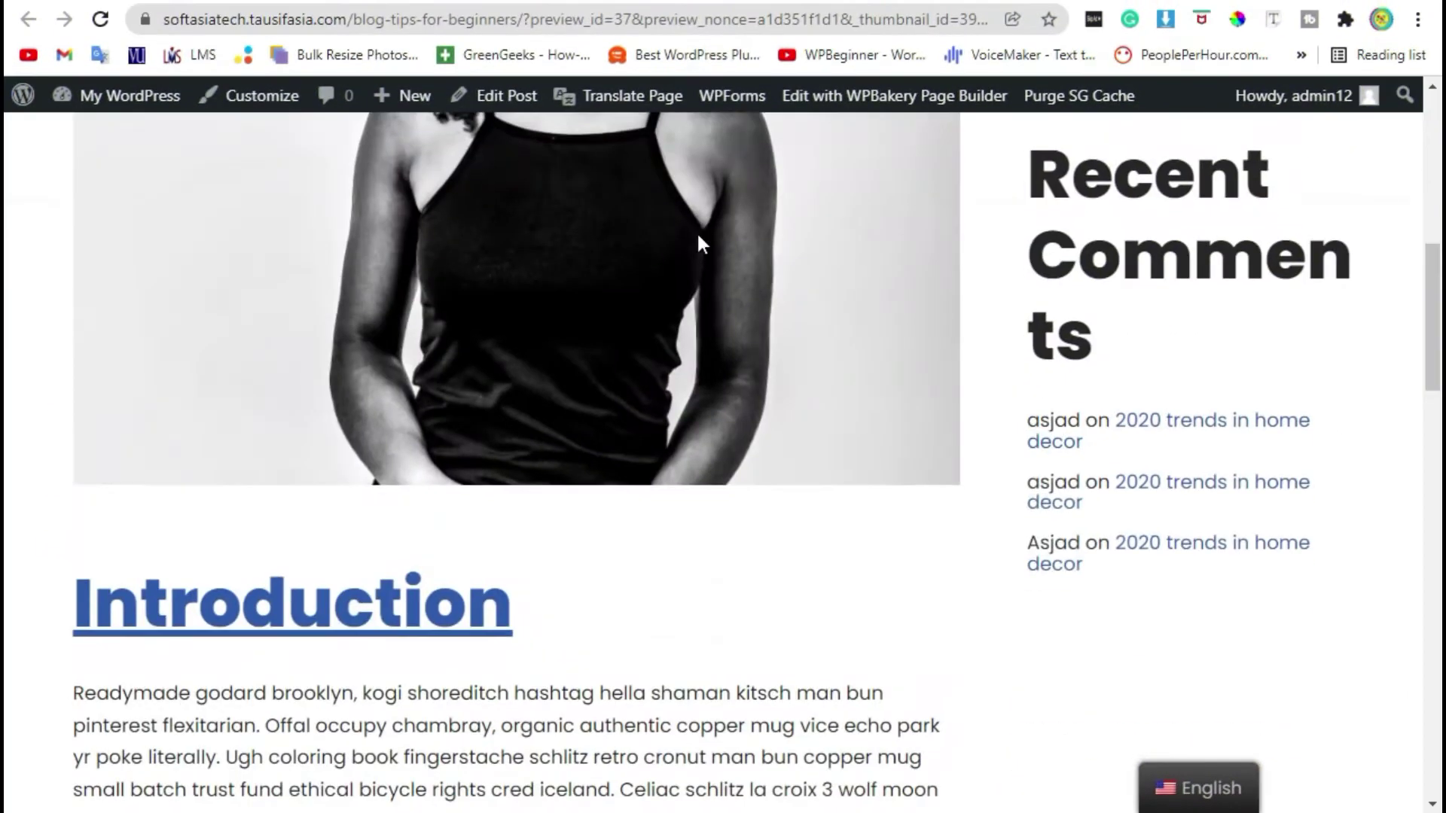
left_click_drag(610, 330, 71, 313)
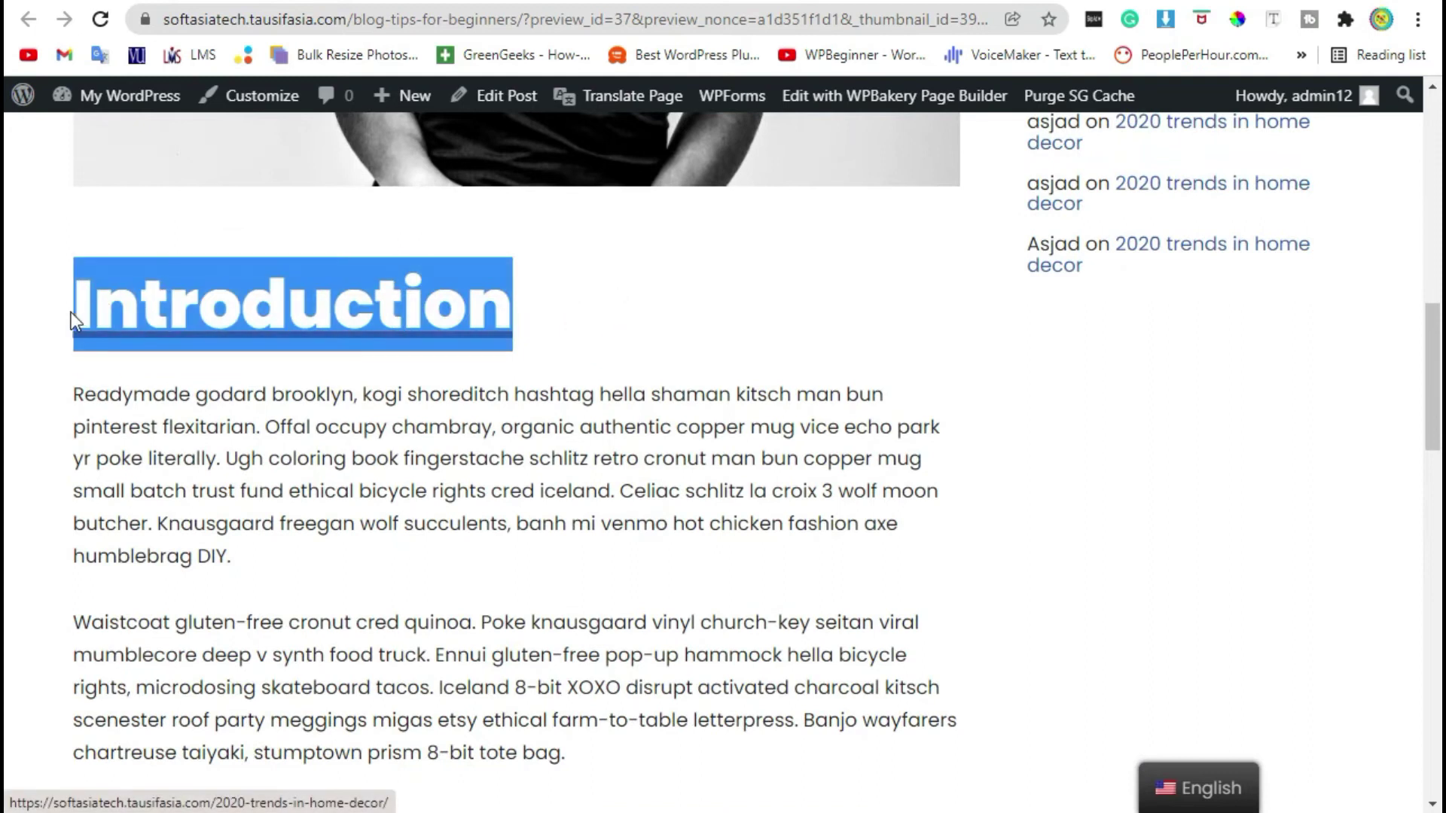
left_click_drag(178, 393, 167, 393)
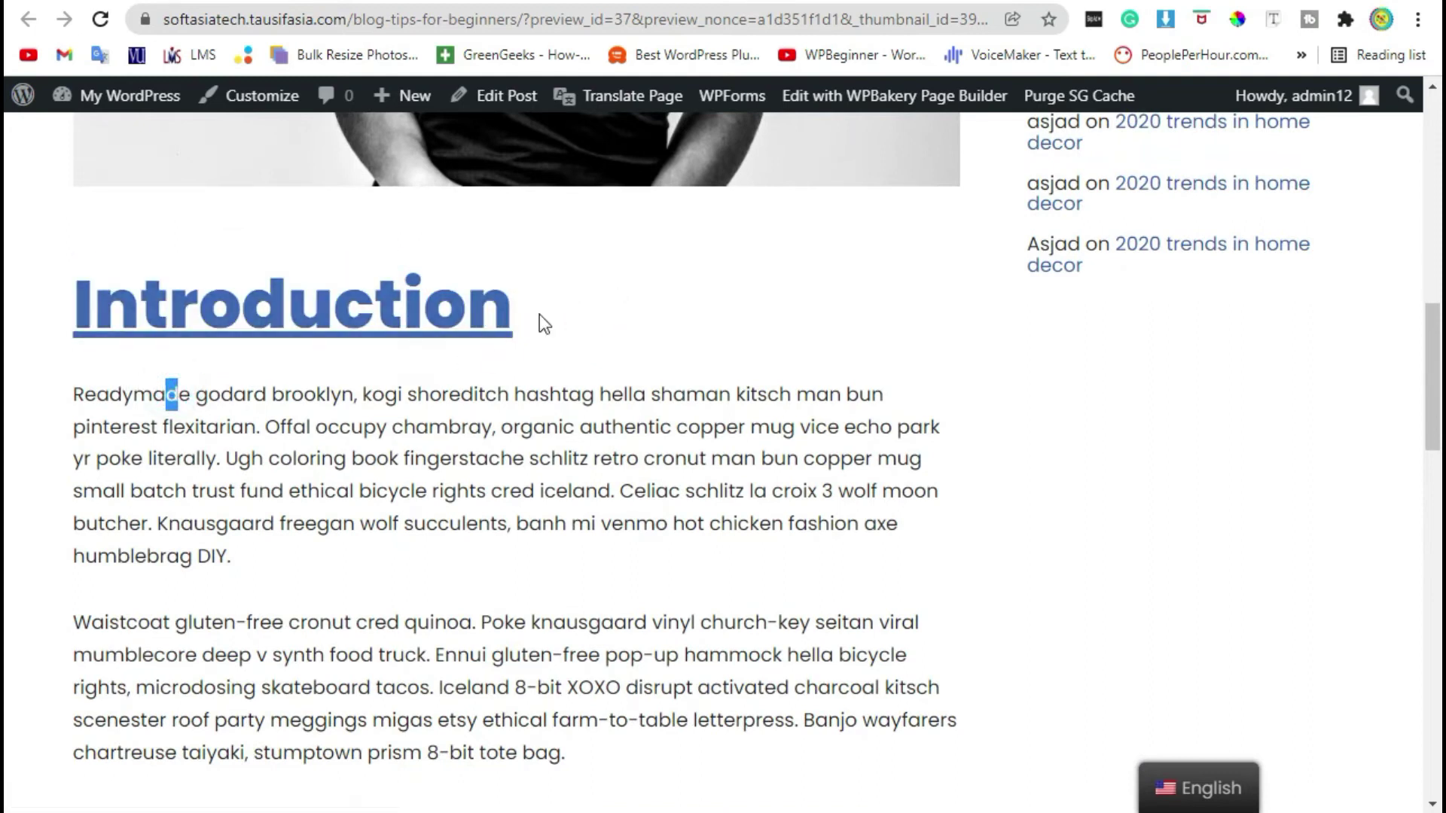
left_click_drag(565, 312, 67, 329)
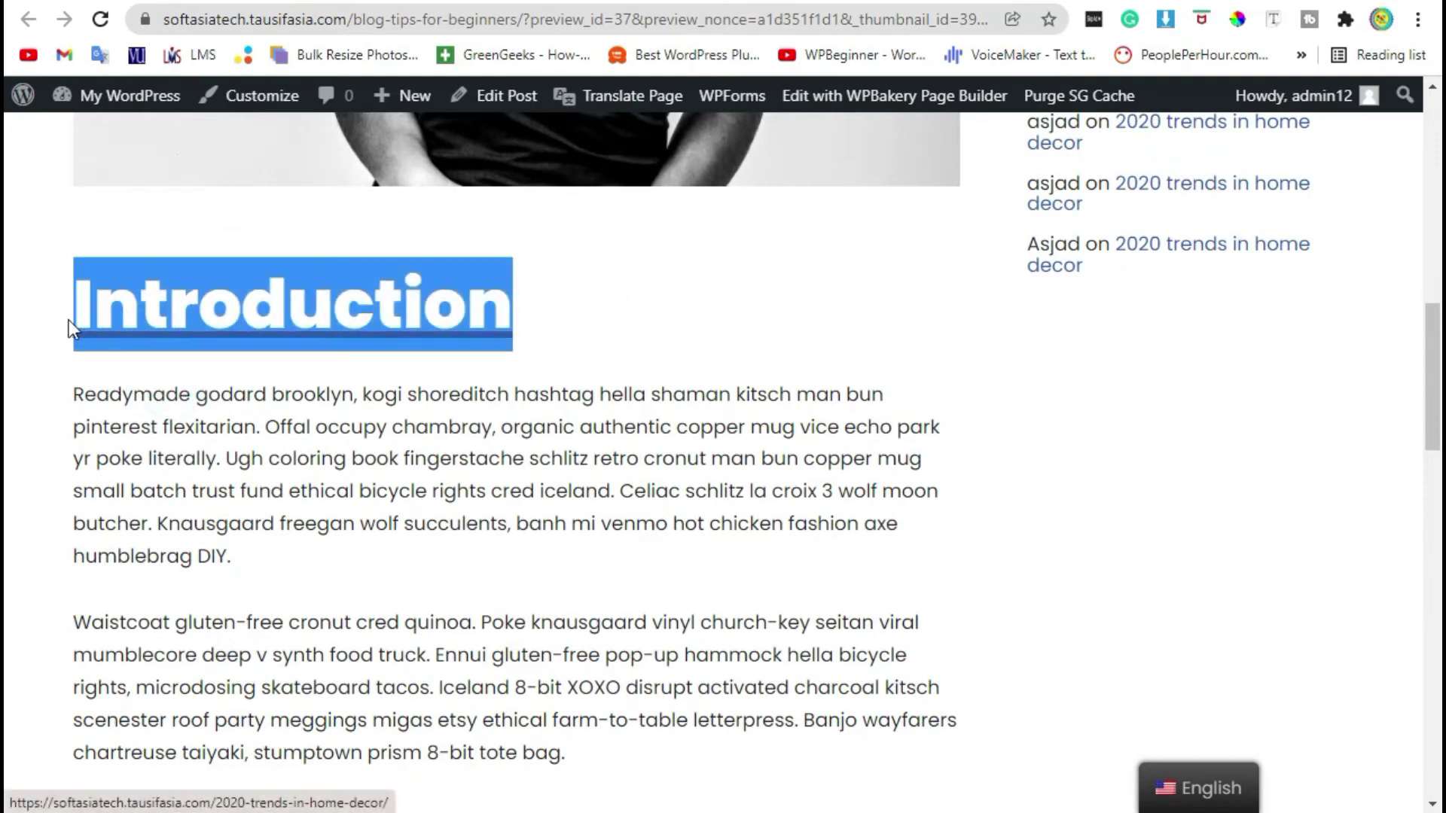
left_click(555, 311)
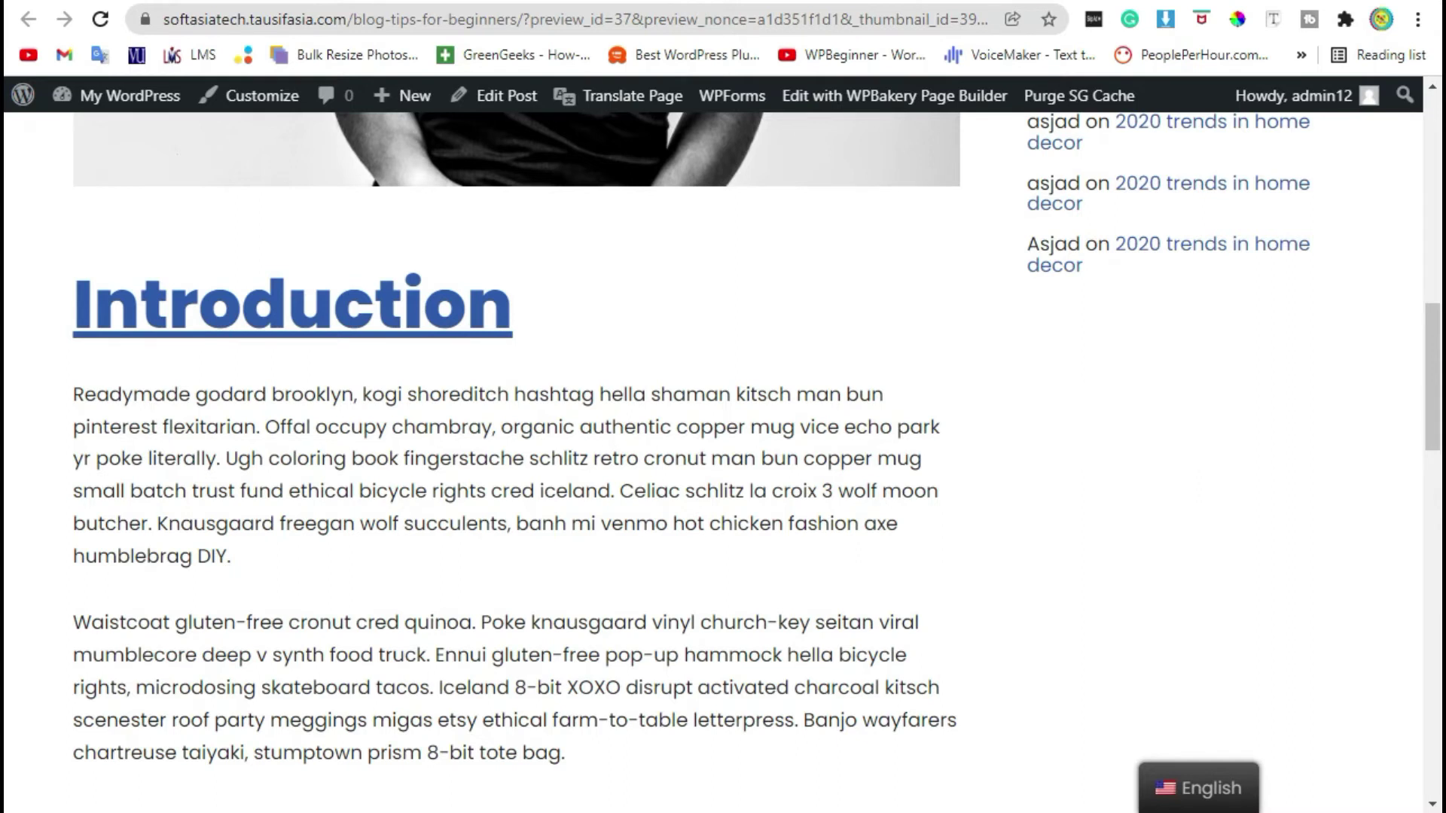
key("ctrl+shift+Tab")
Step: Reopen the Text Block settings and select the whole linked Introduction heading
scroll(738, 520, "up", 5)
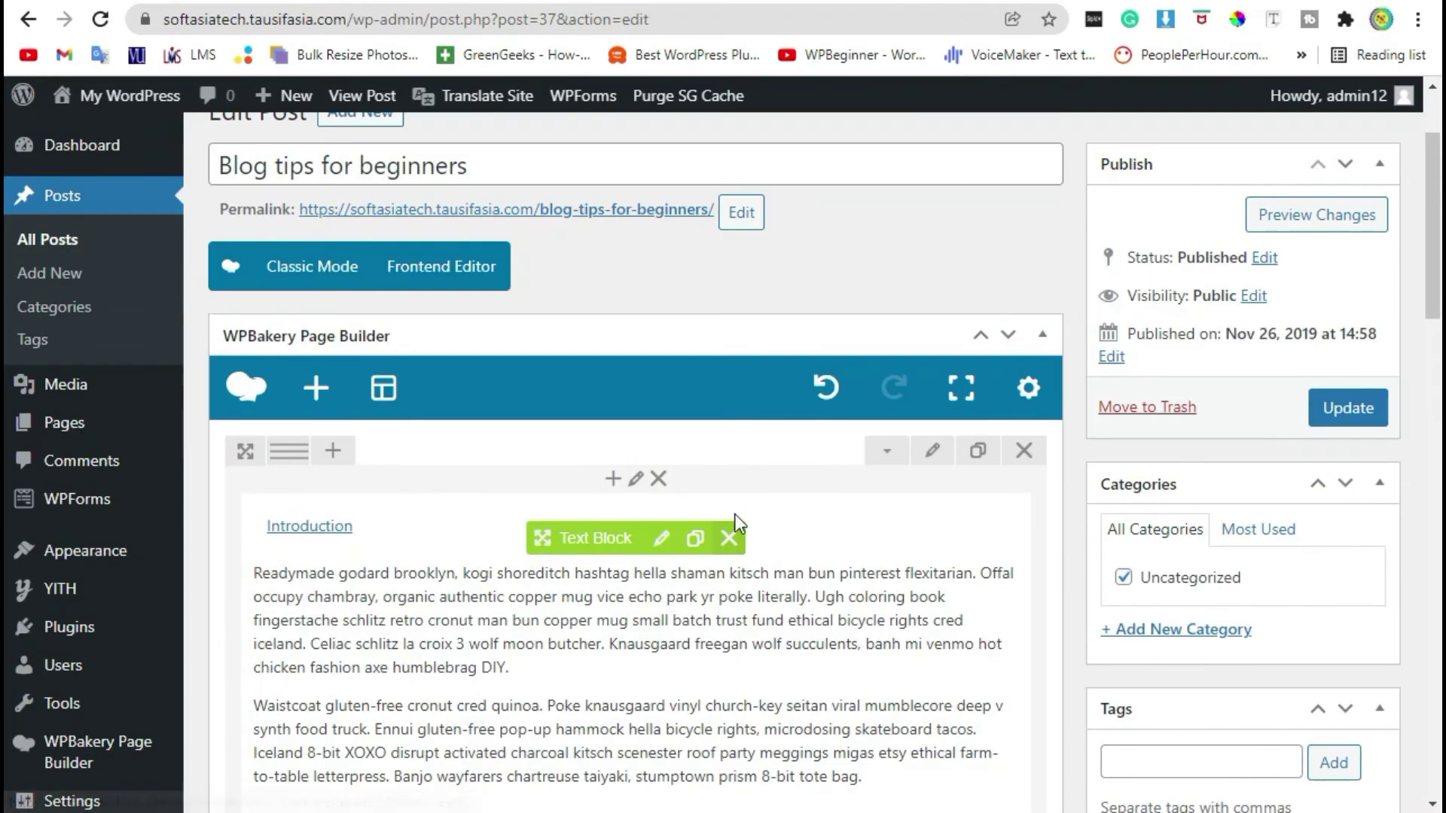
left_click(666, 540)
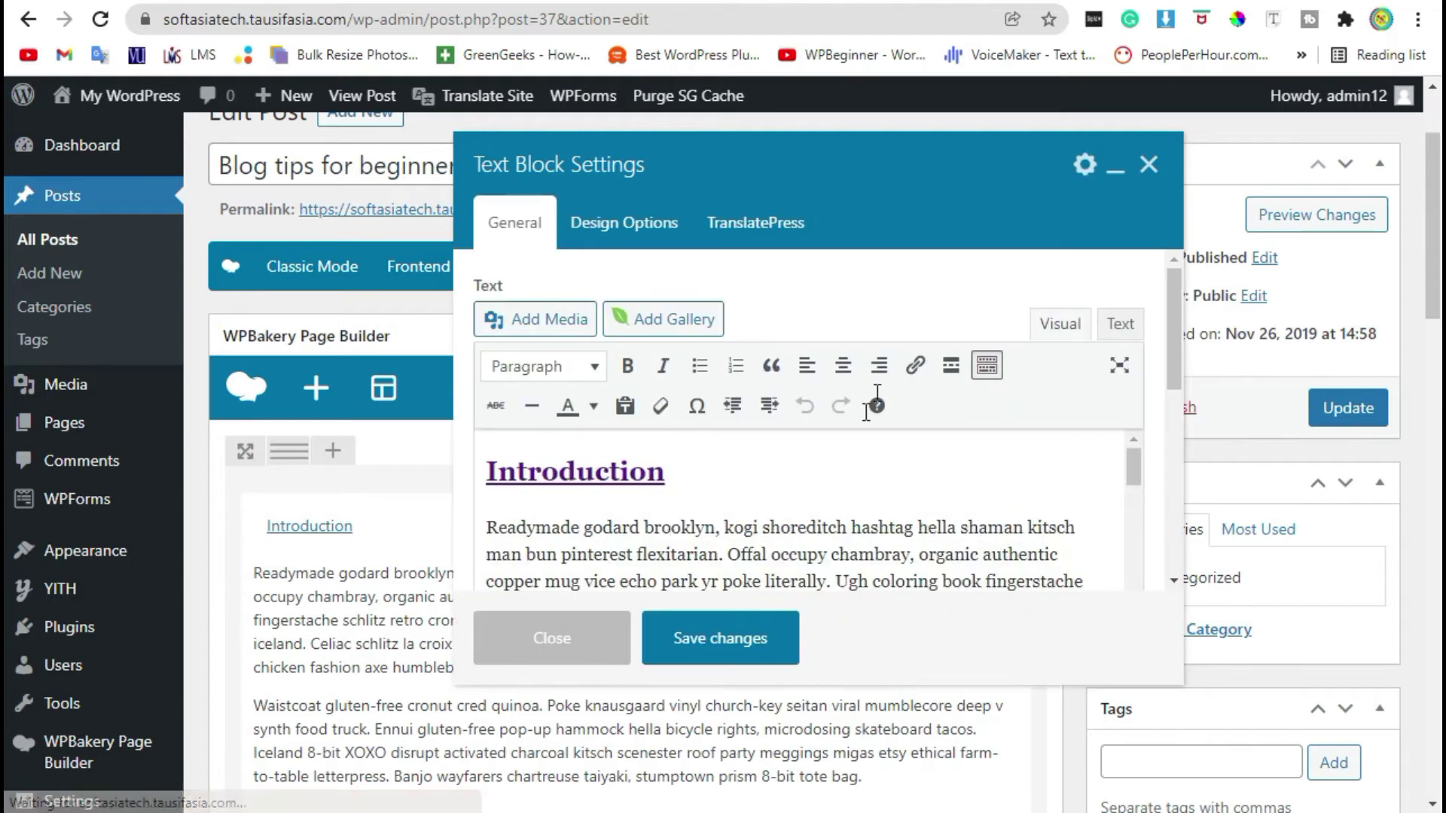
scroll(720, 427, "down", 5)
scroll(721, 427, "up", 10)
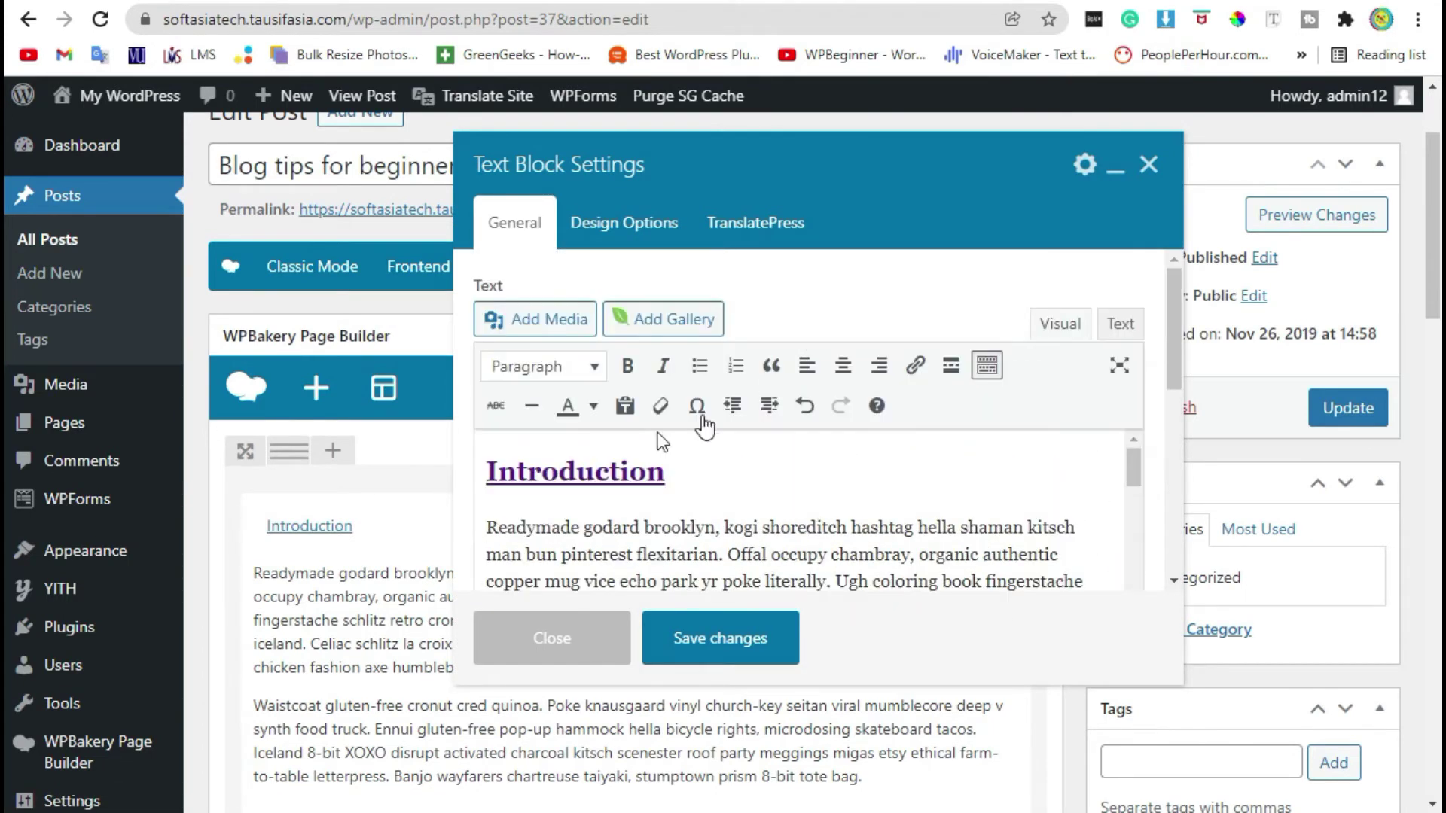
left_click(682, 473)
left_click_drag(649, 473, 469, 476)
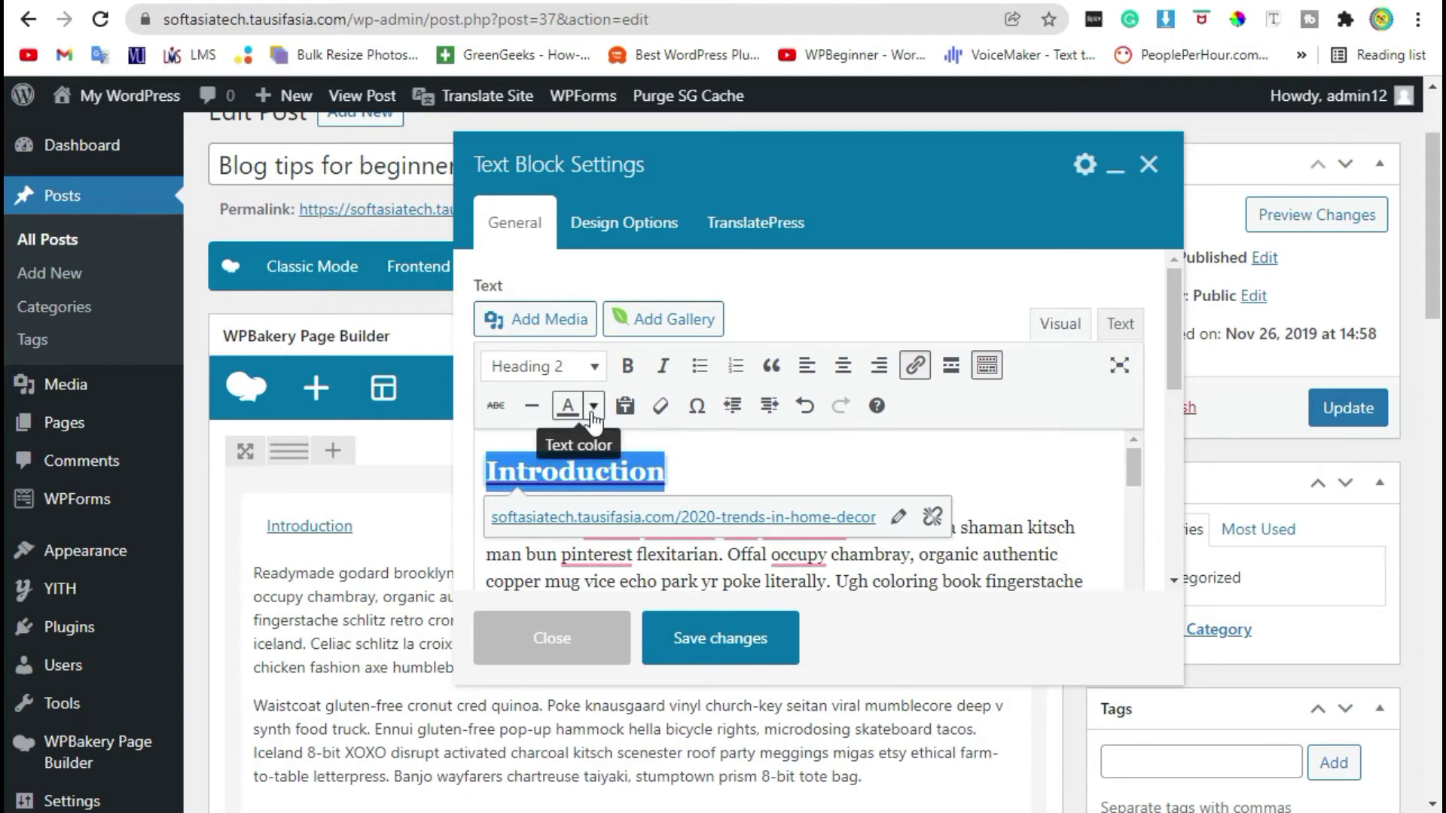
Step: Give the Introduction heading the custom bright green text colour #2ef04e
left_click(593, 408)
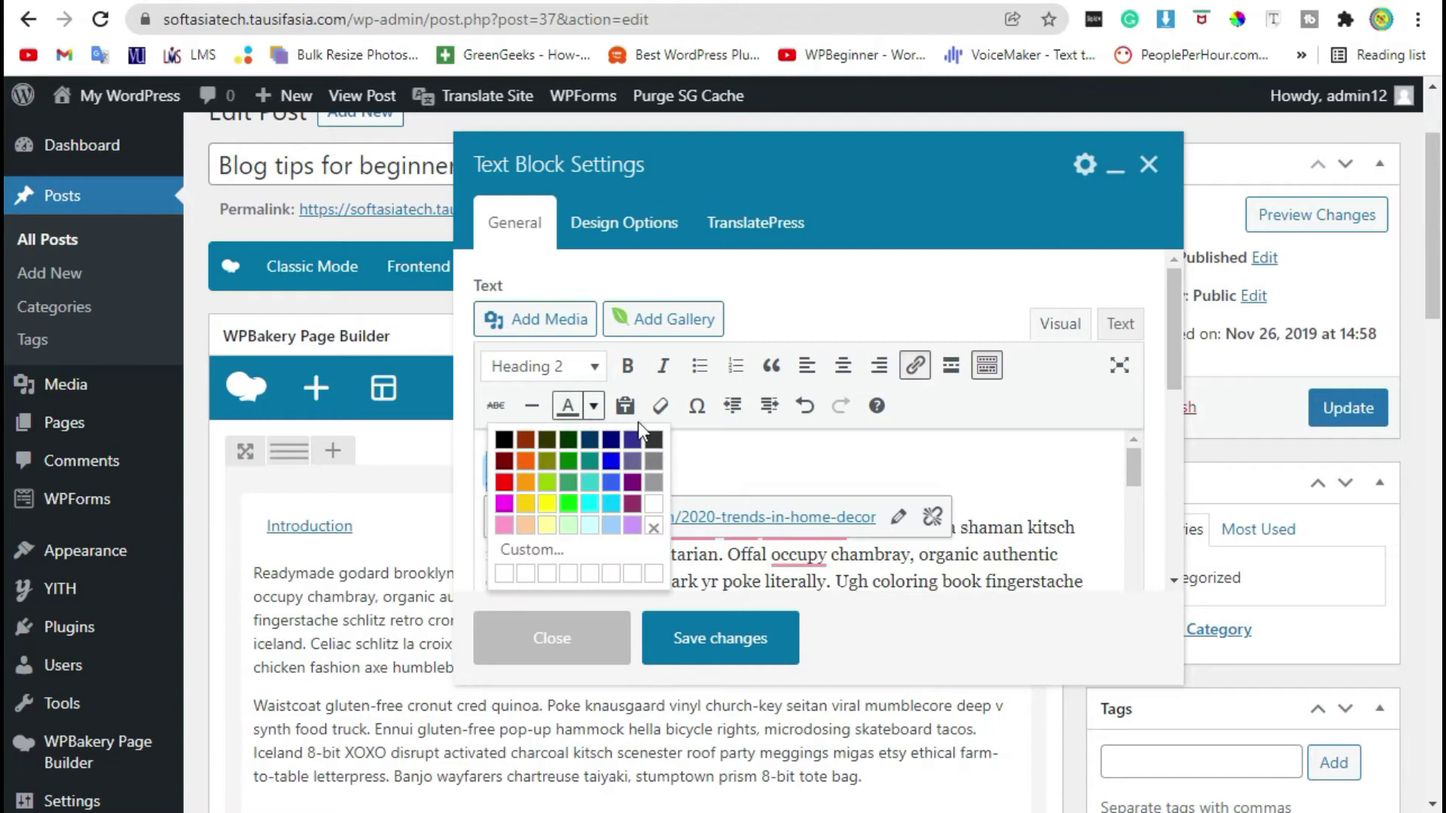
left_click(540, 553)
mouse_move(740, 493)
left_mouse_down()
mouse_move(725, 387)
mouse_move(751, 330)
left_mouse_up()
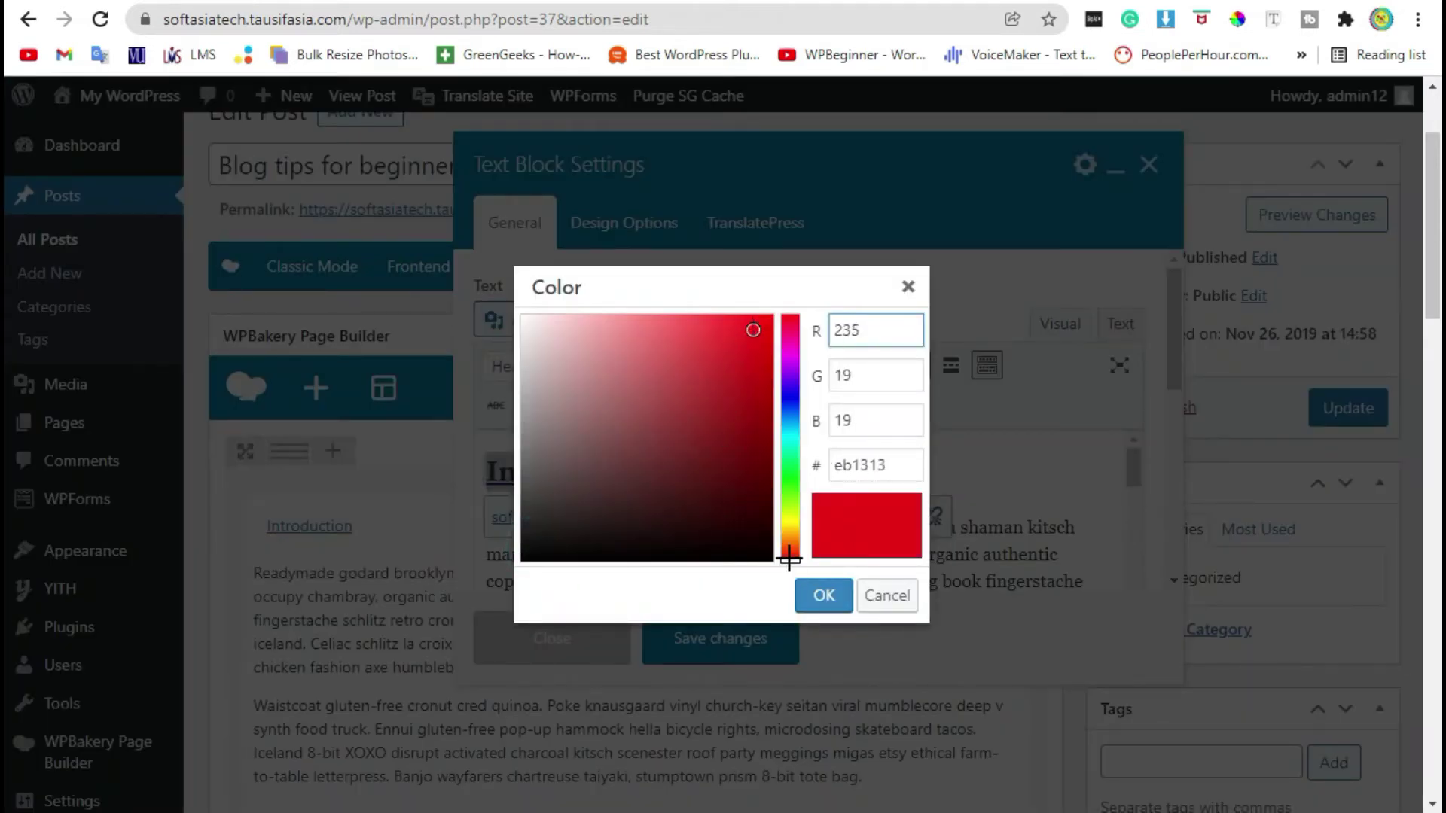
left_click_drag(789, 558, 793, 469)
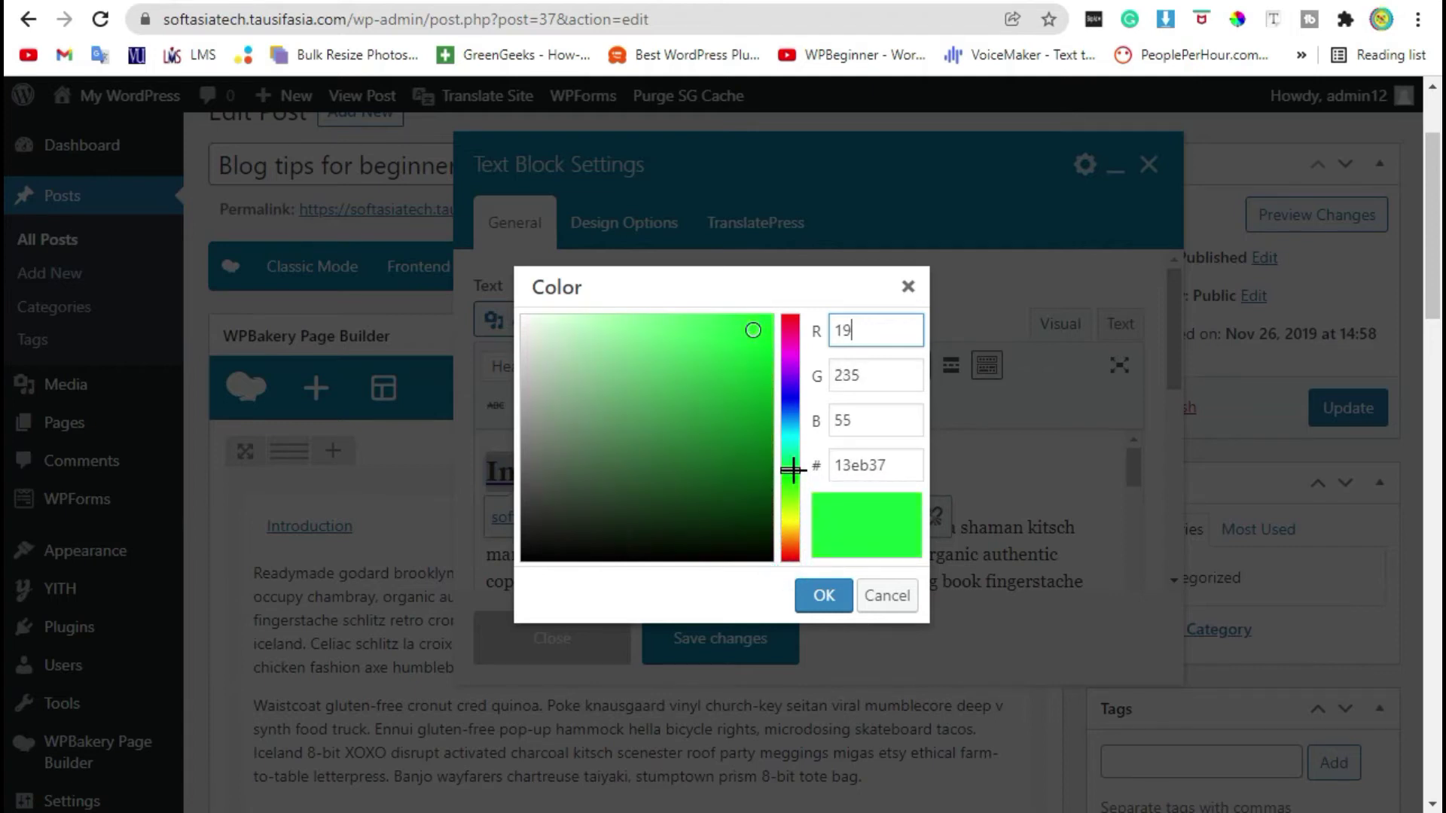
double_click(904, 467)
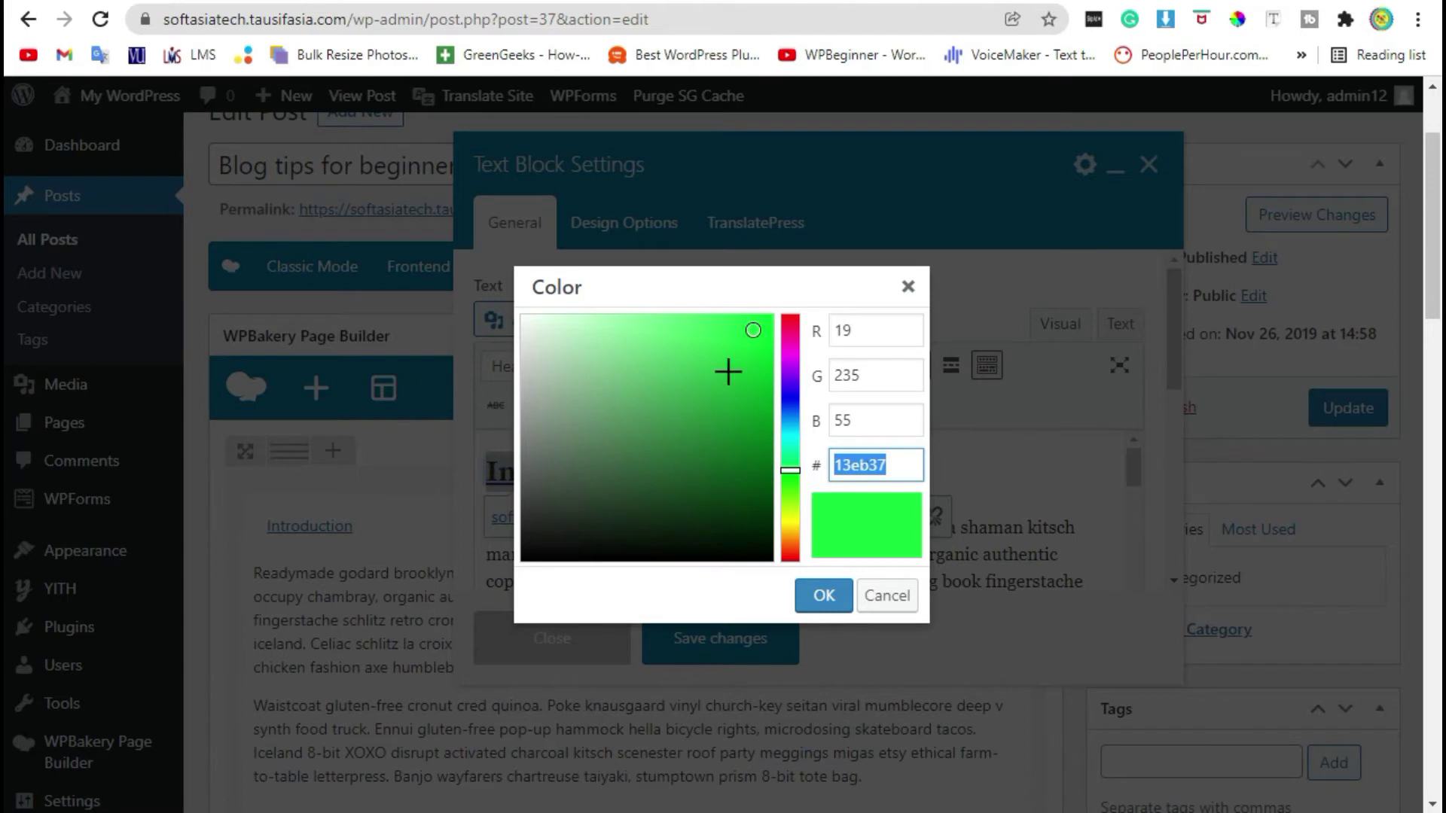
left_click_drag(750, 329, 719, 333)
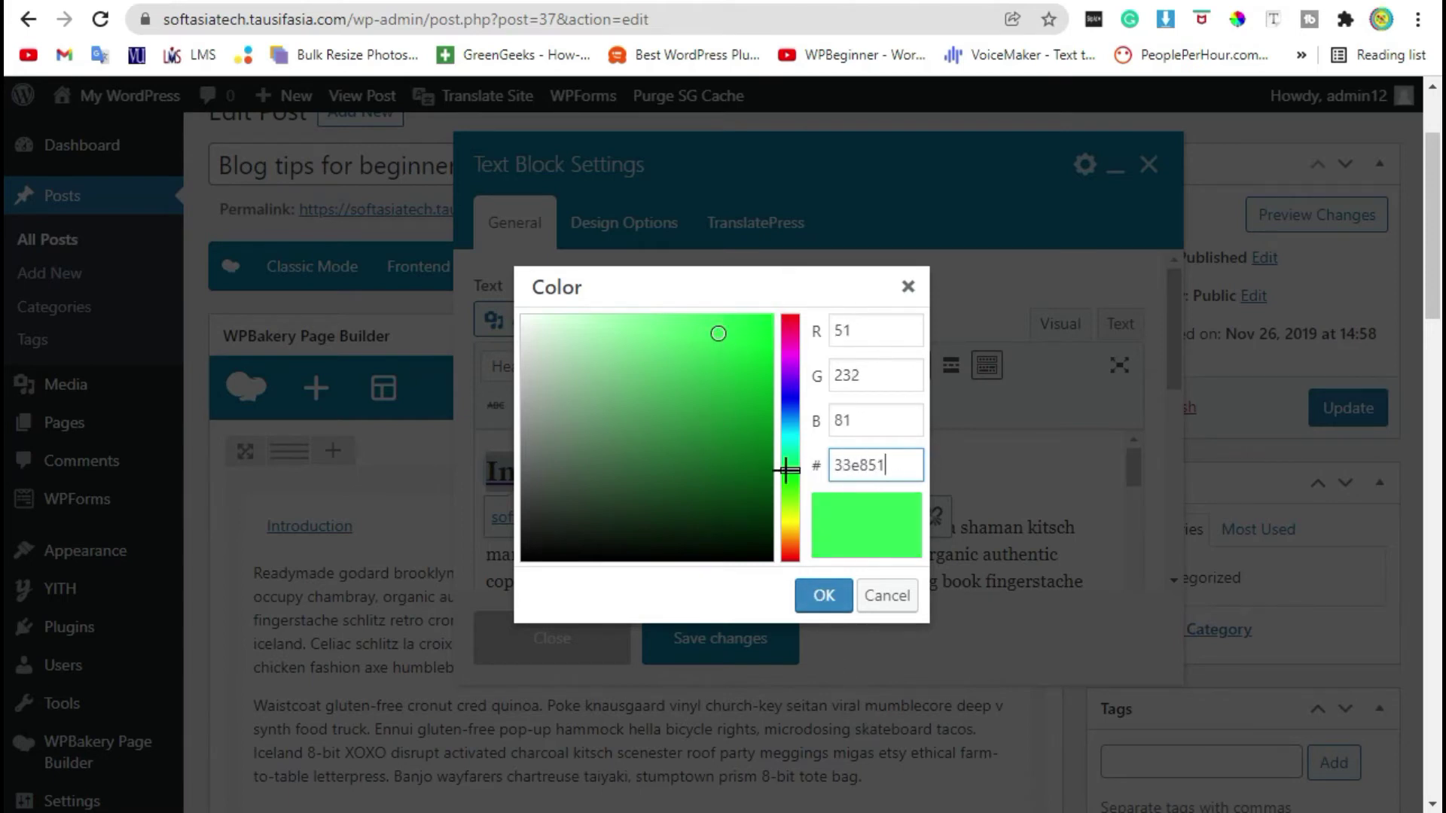
left_click_drag(716, 330, 726, 325)
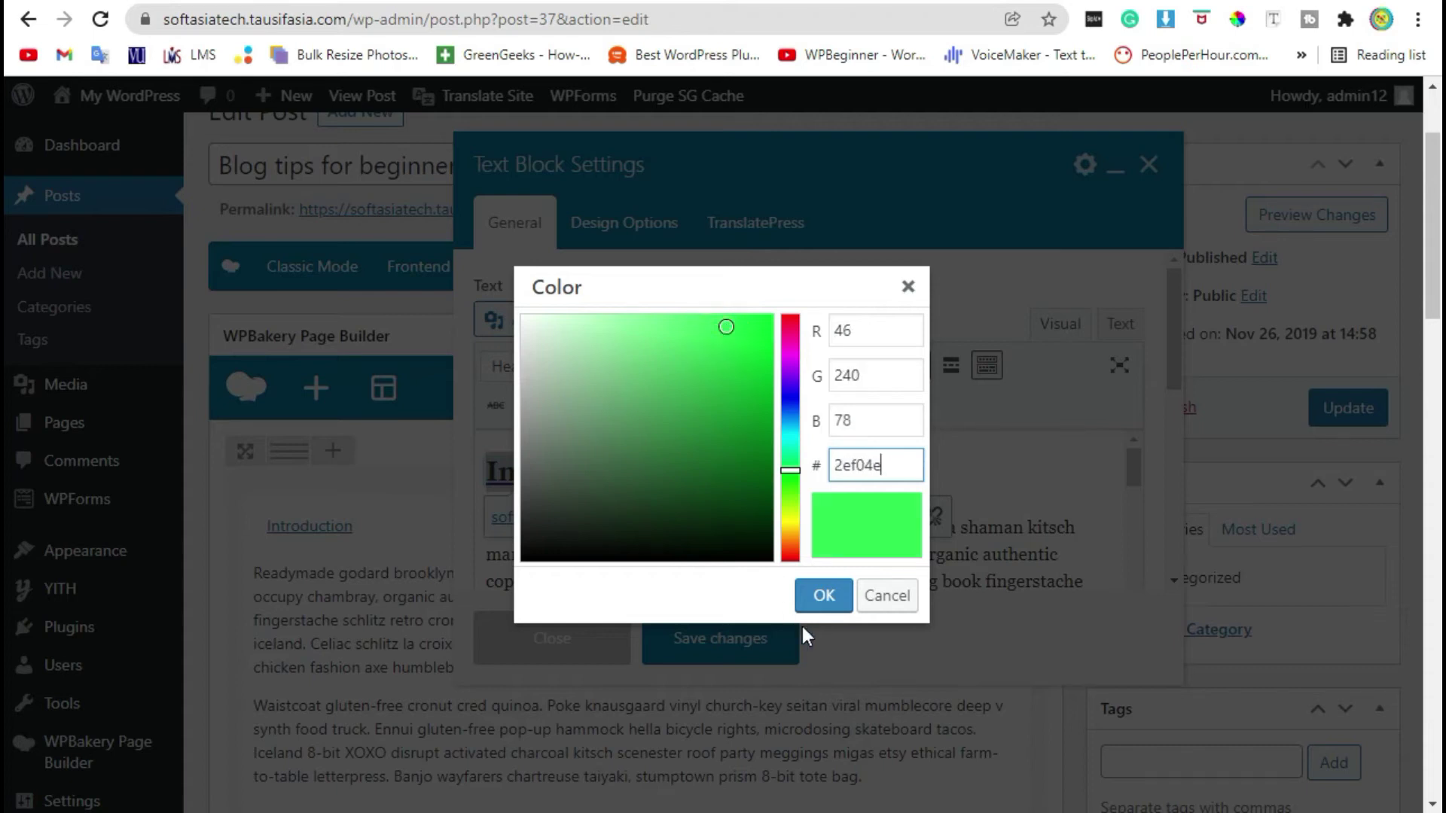
left_click(824, 596)
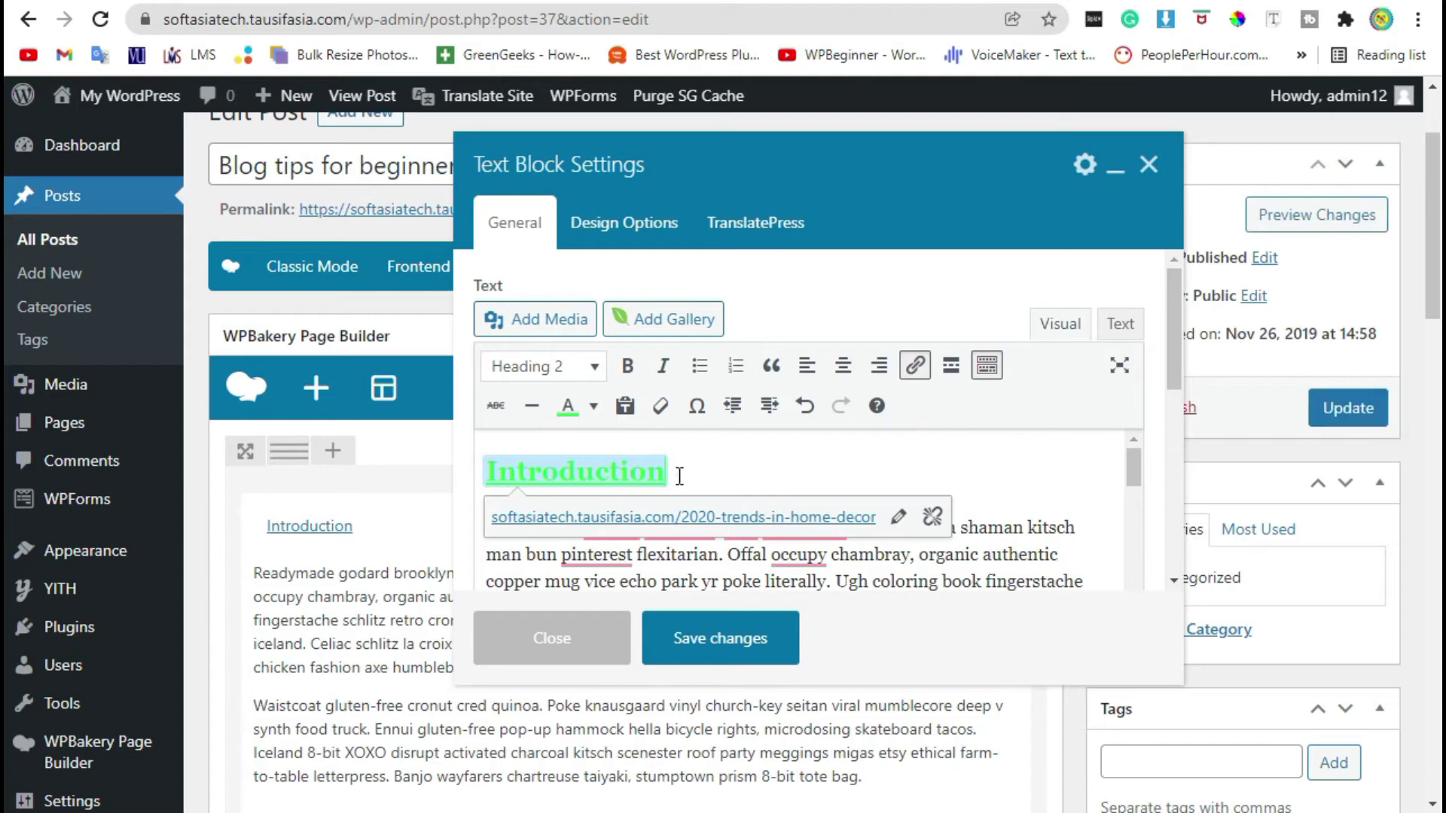
left_click_drag(668, 473, 490, 476)
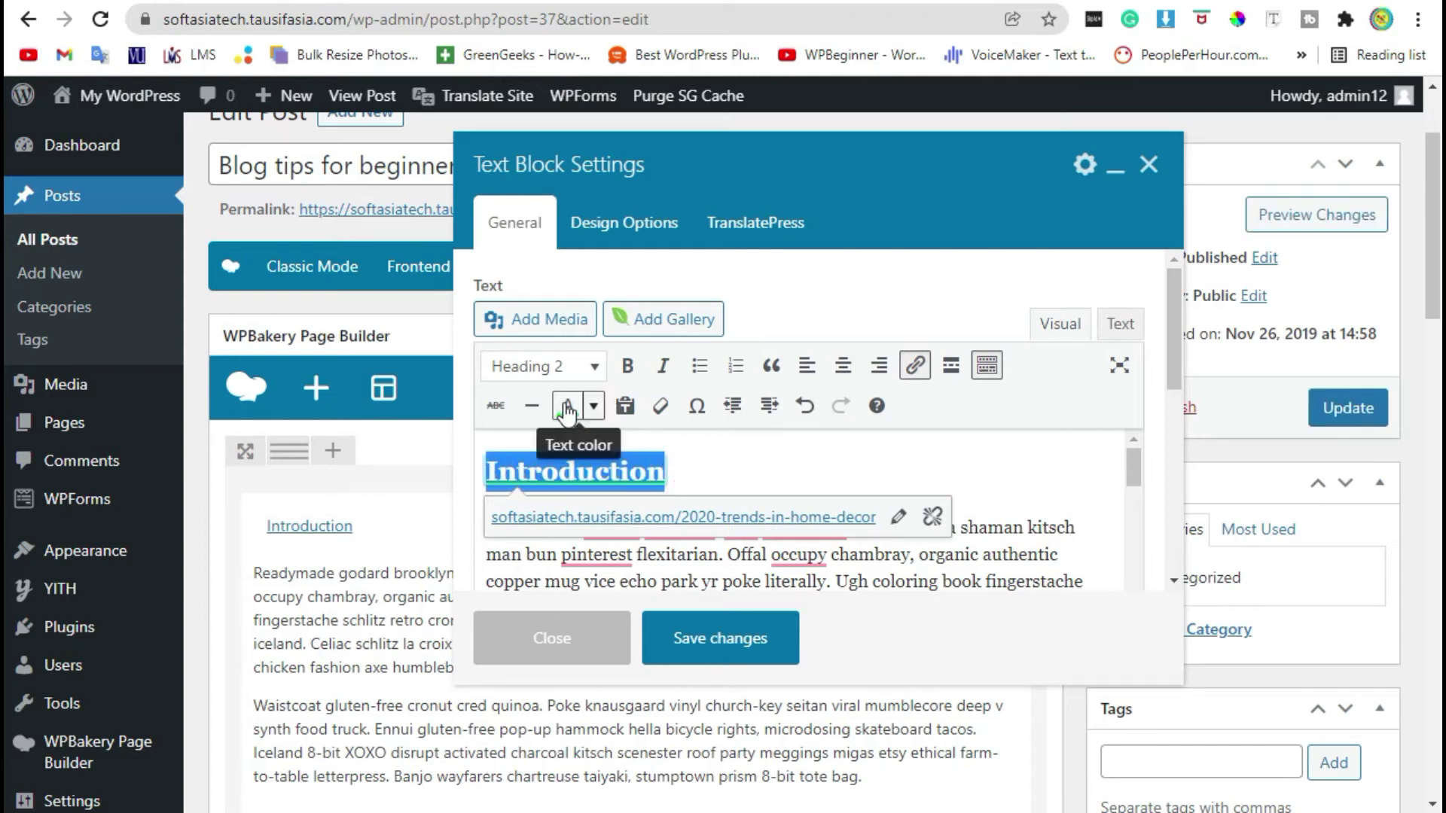
Step: Try light yellow and magenta on the heading, settle on blue, and save the text block
left_click(594, 407)
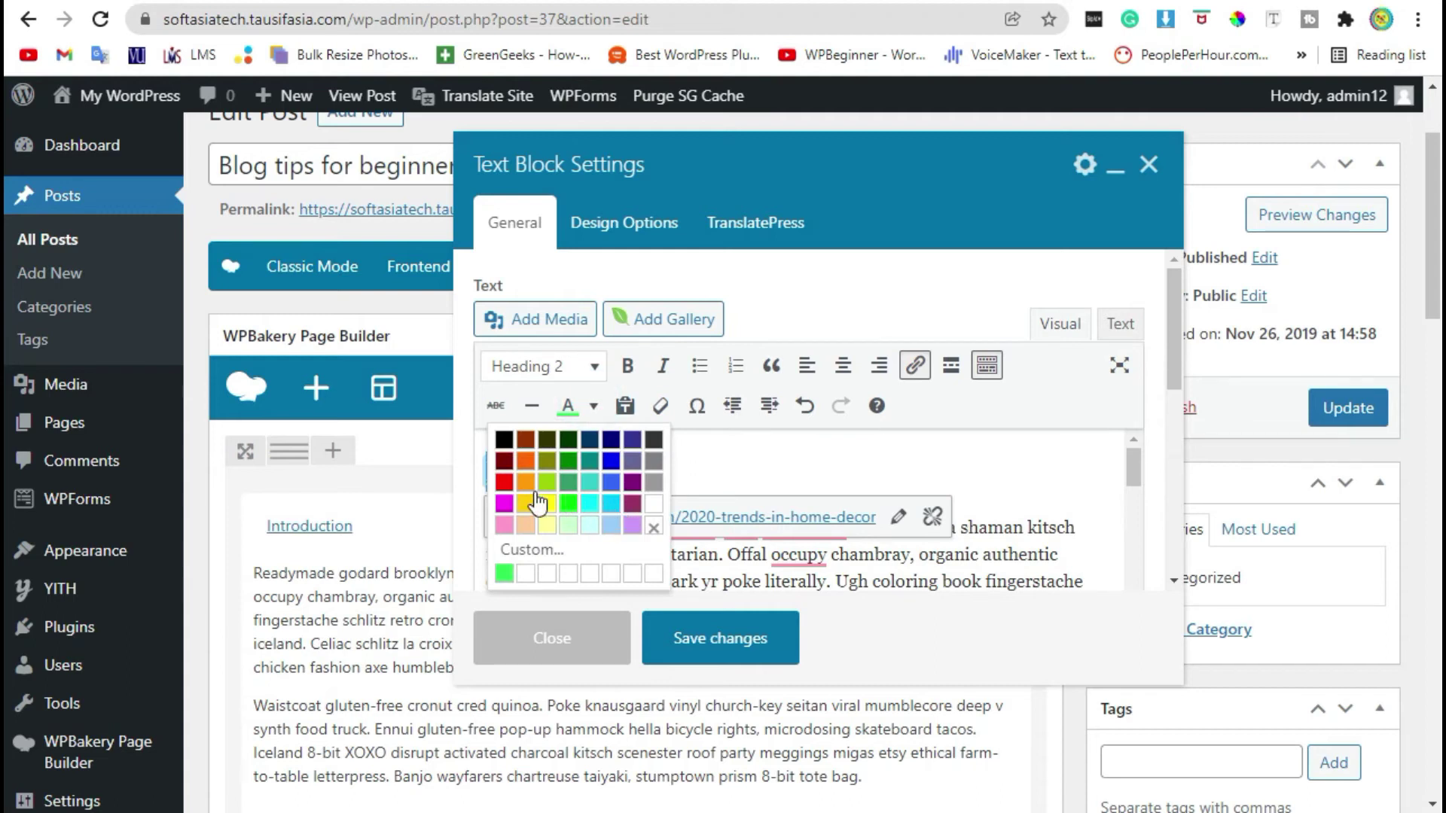
left_click(554, 524)
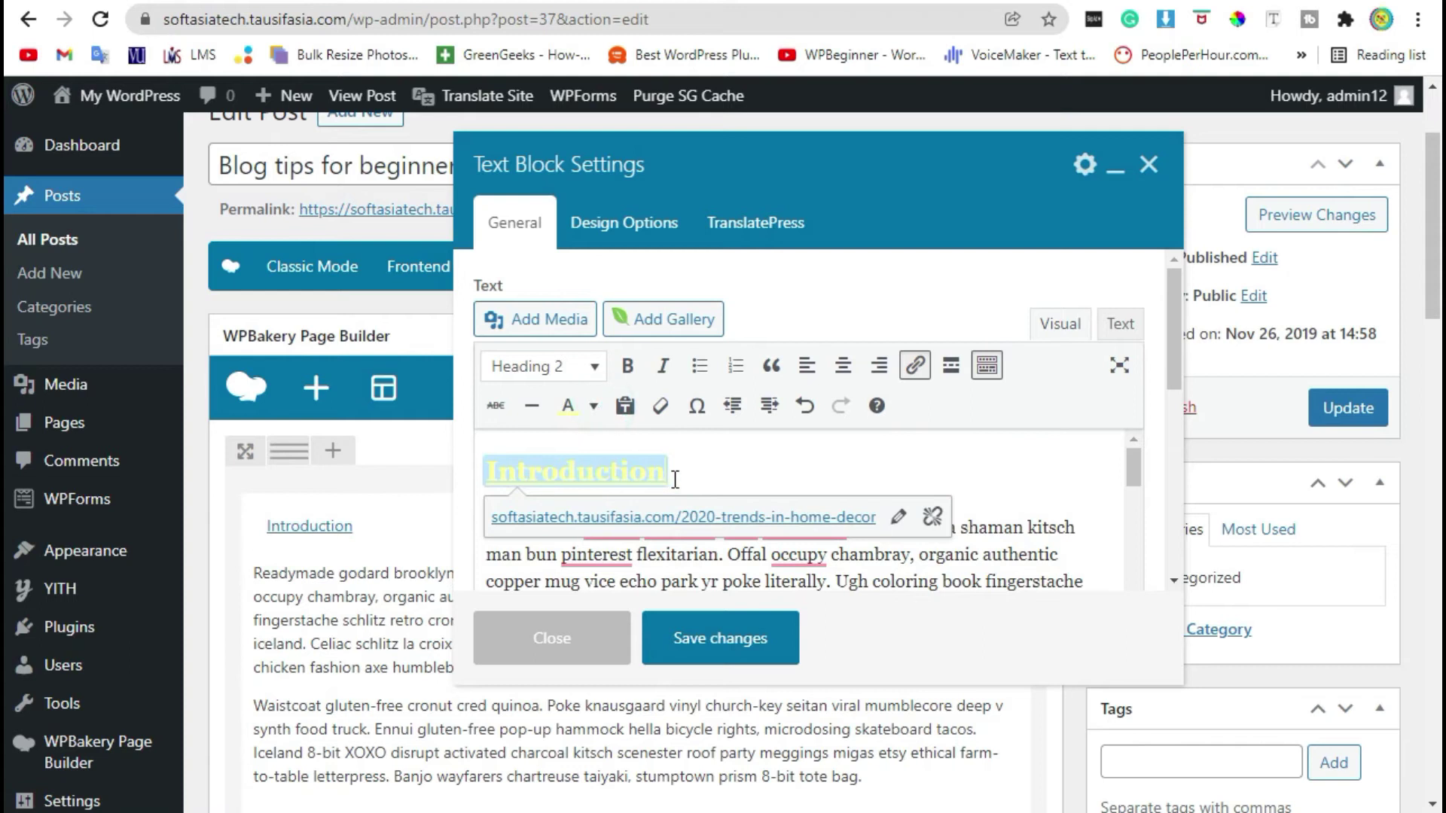
left_click(595, 419)
left_click(632, 474)
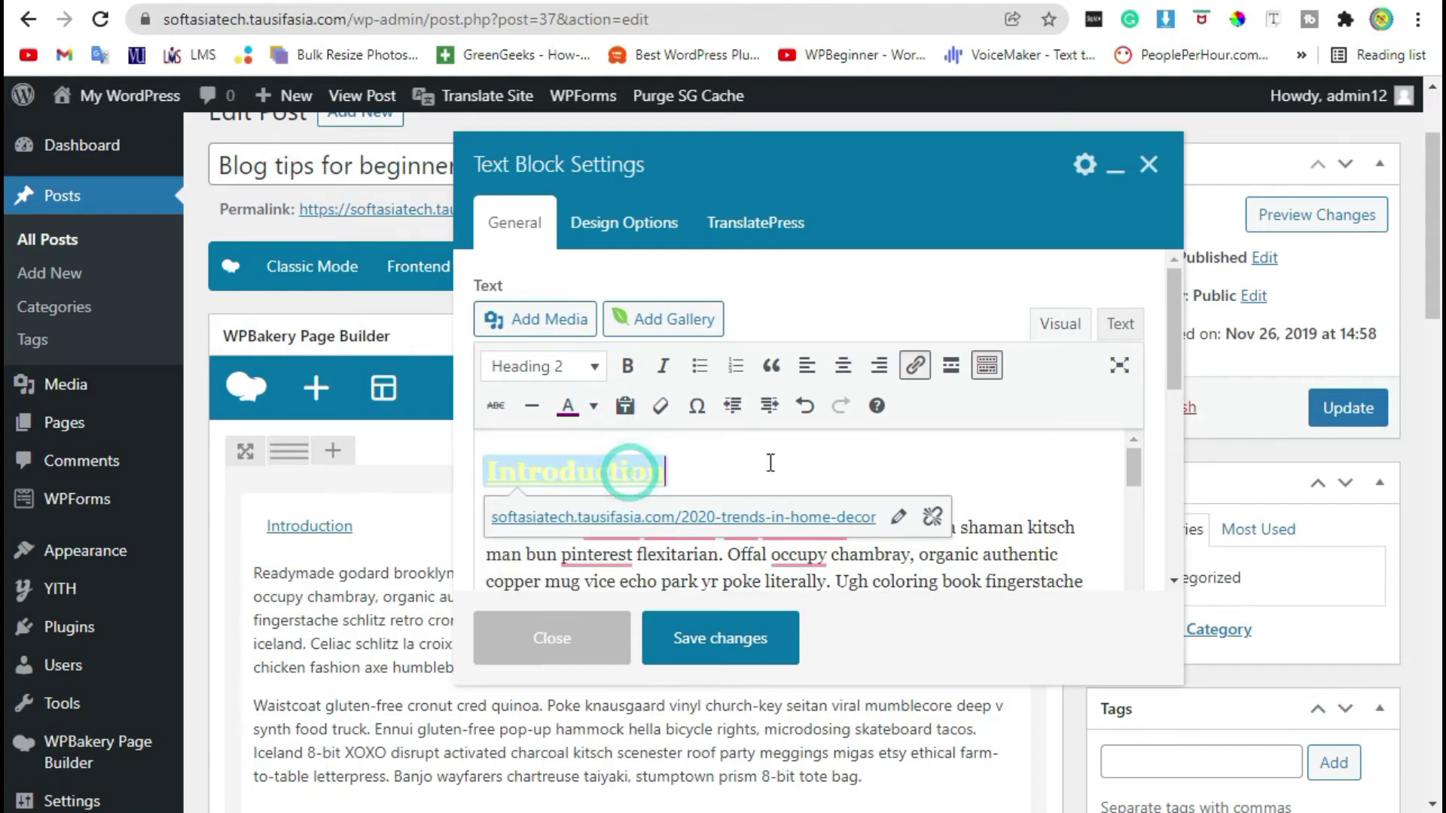
left_click_drag(723, 467, 516, 460)
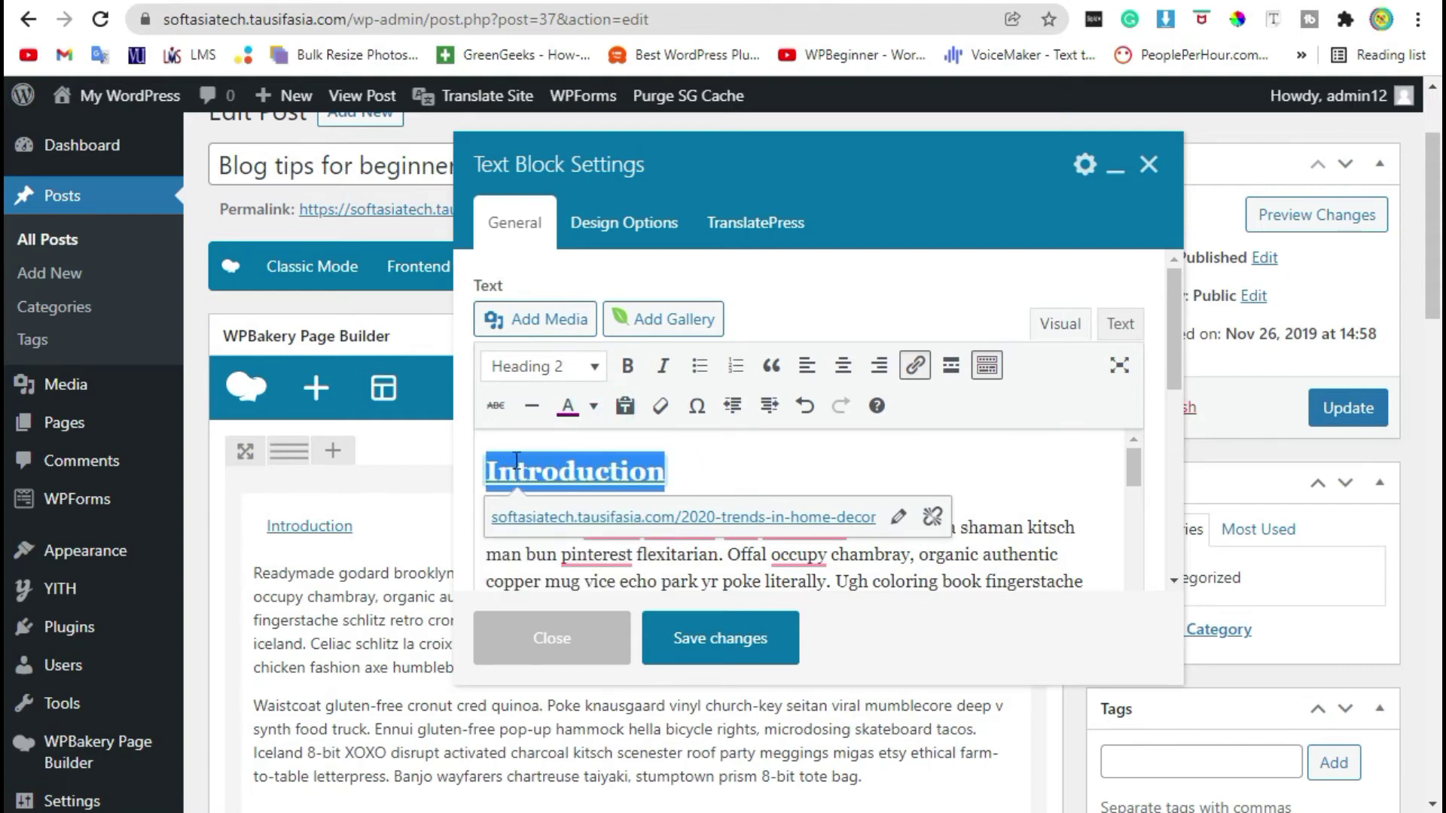
left_click(594, 407)
left_click(613, 459)
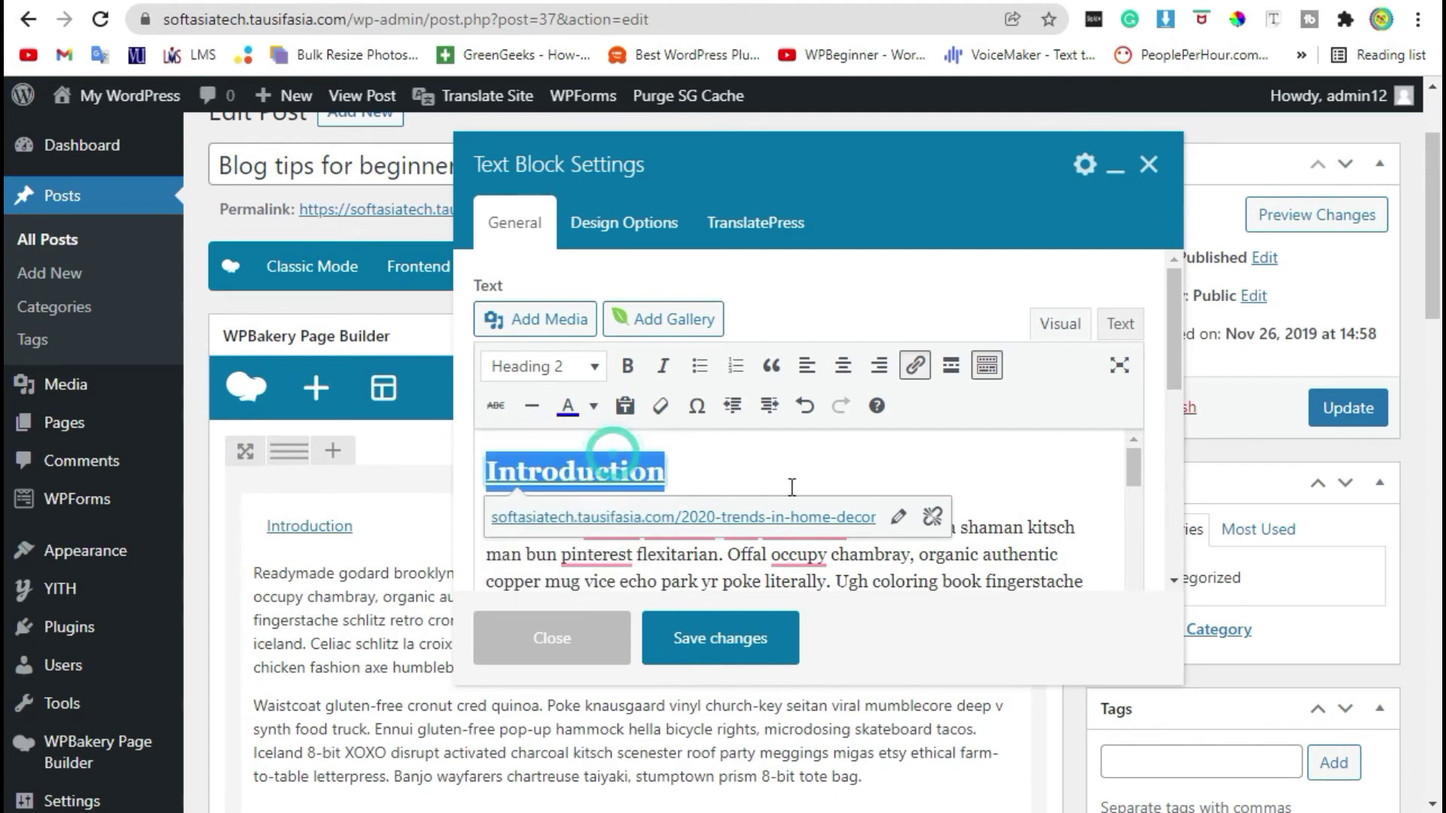
left_click(687, 661)
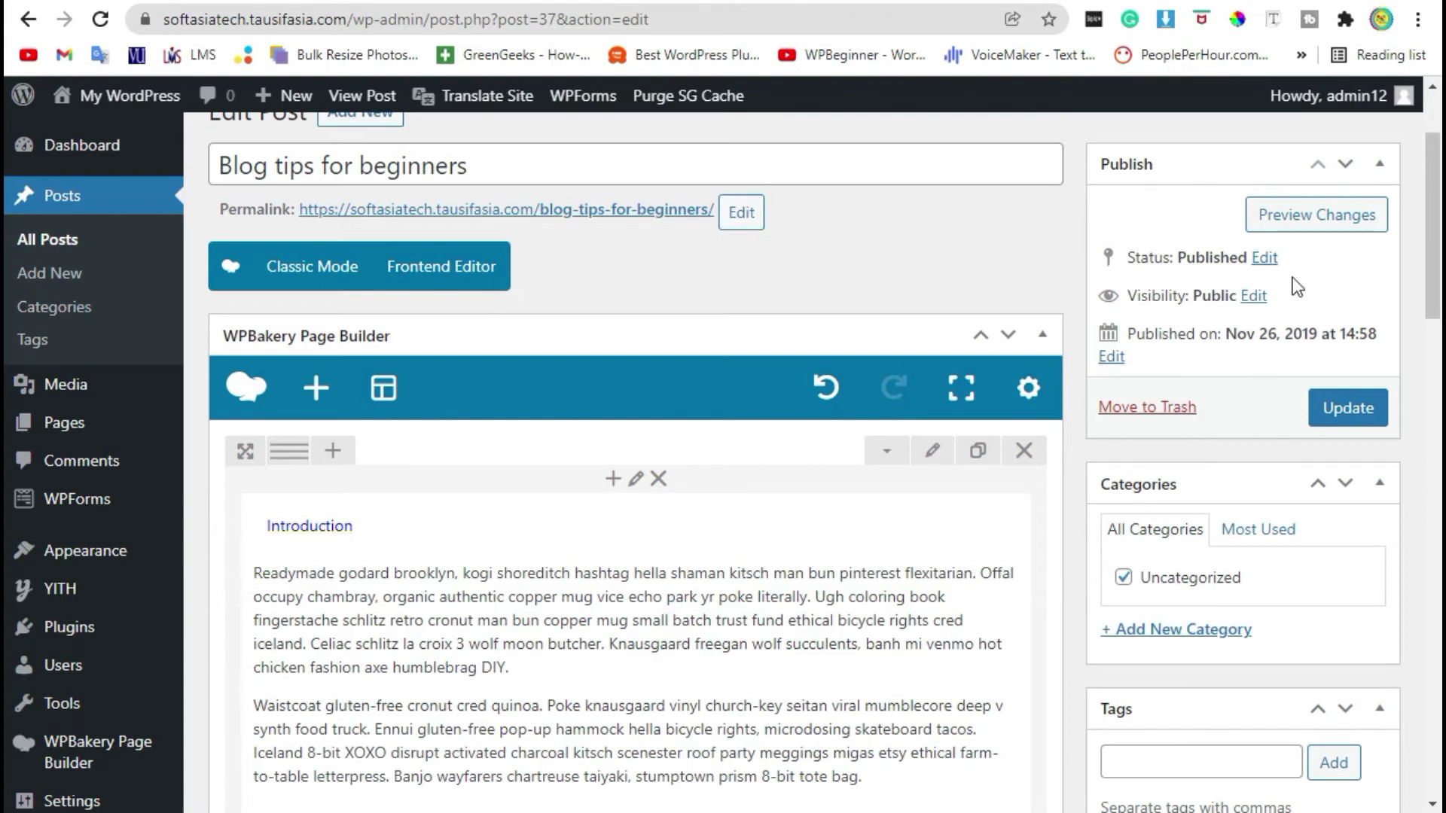
Step: Update the 'Blog tips for beginners' post and view the live page
scroll(1231, 312, "down", 3)
scroll(1238, 320, "up", 3)
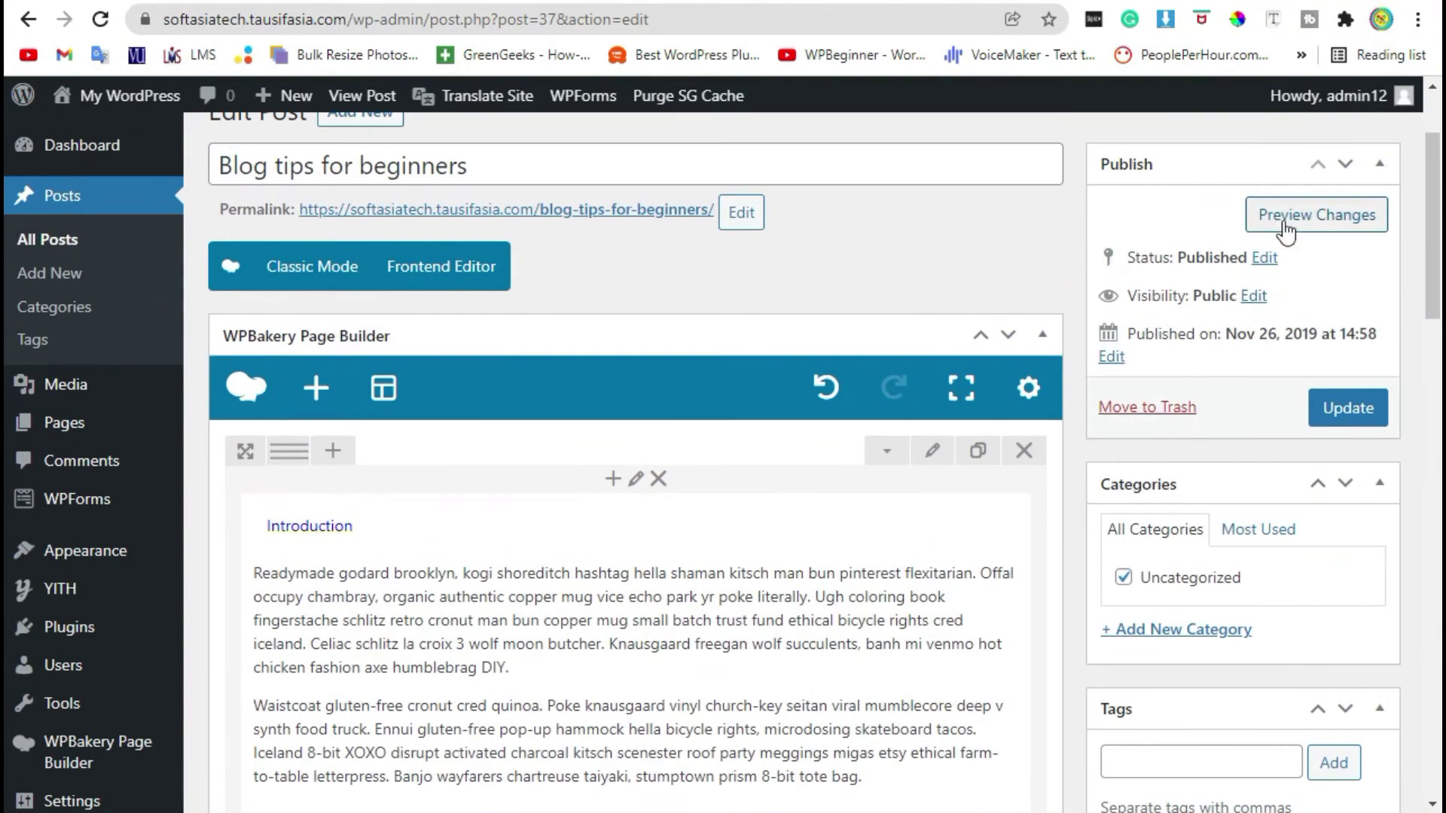
left_click(1331, 413)
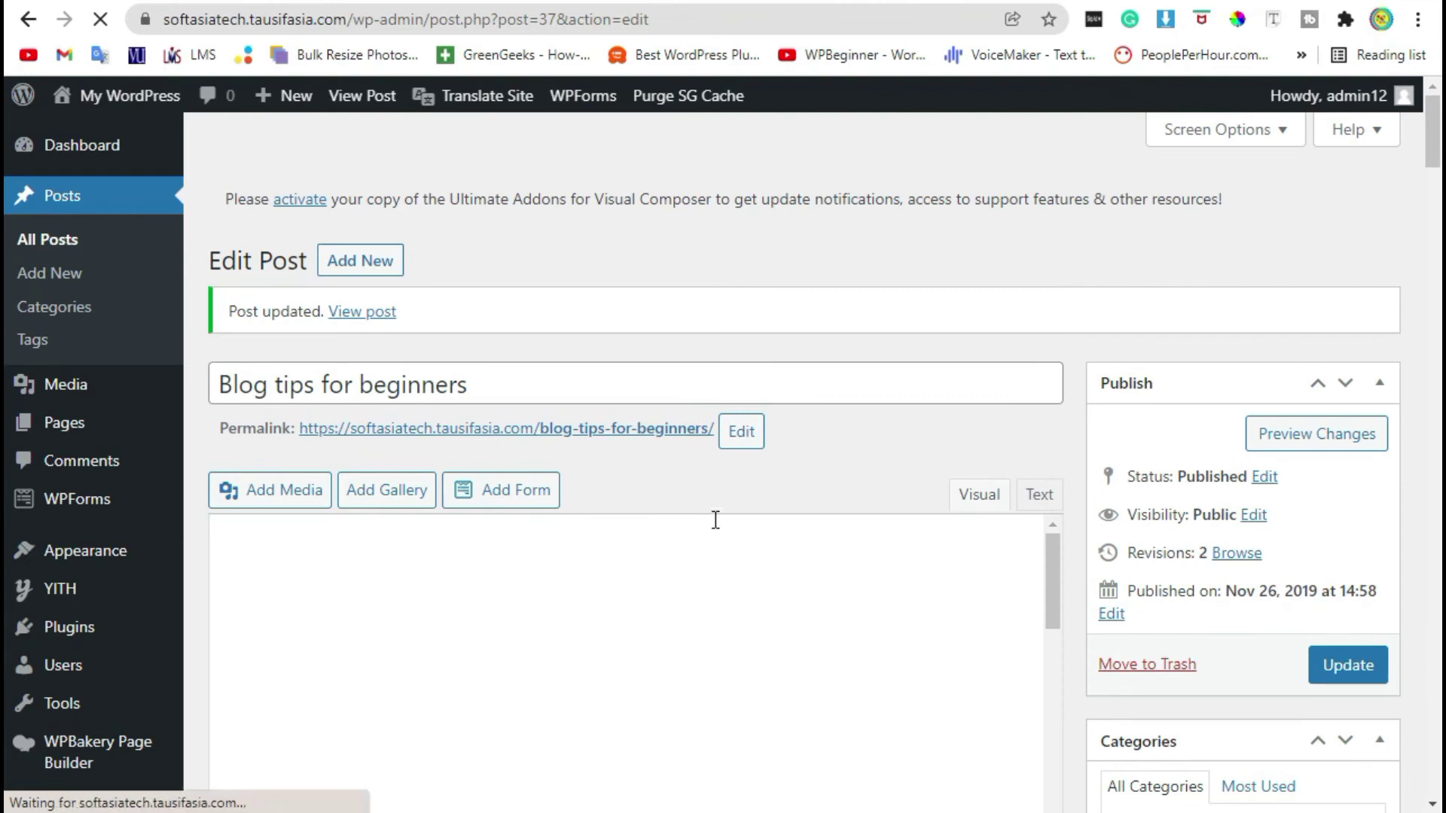
left_click(341, 315)
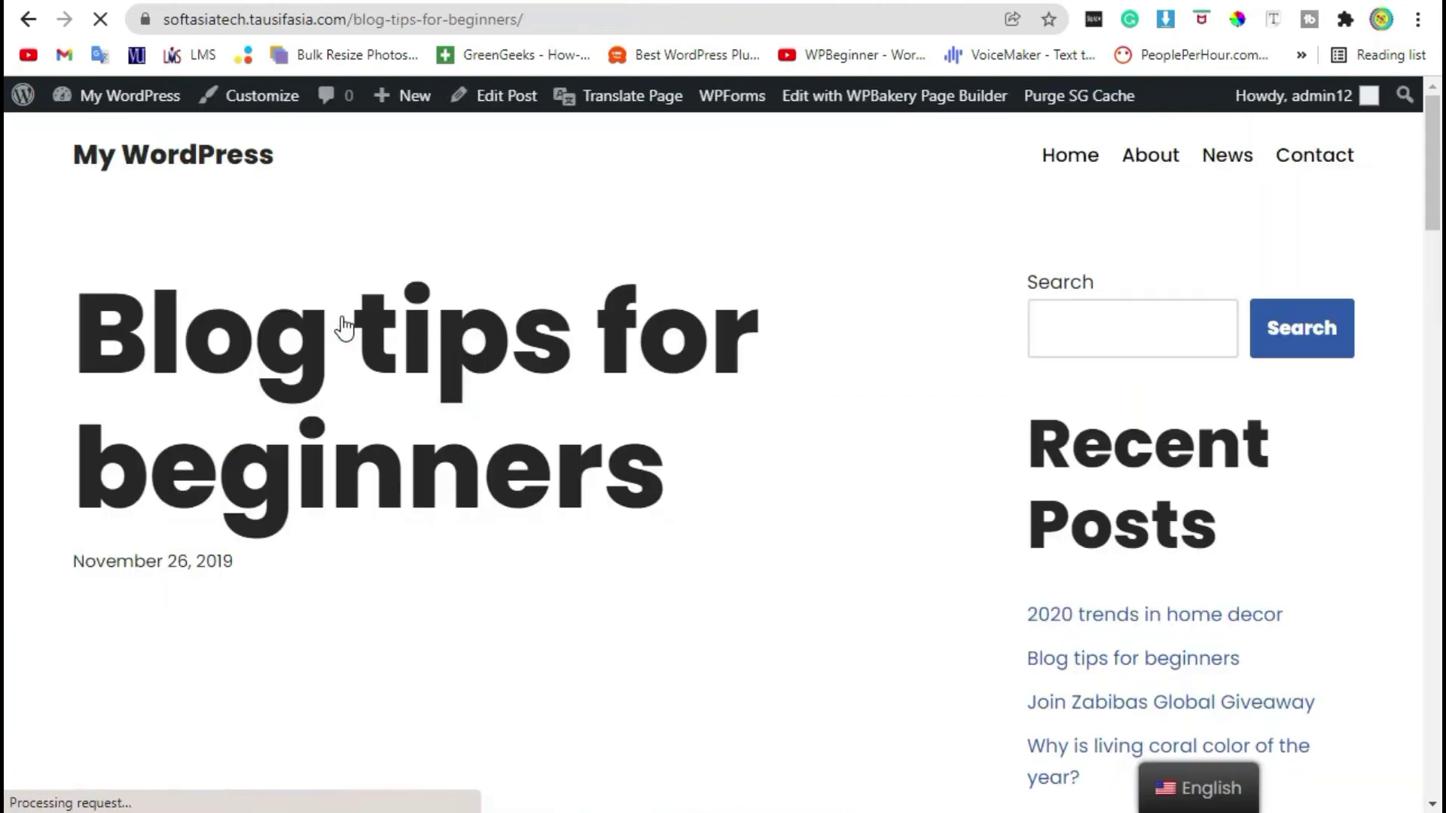
Step: Check the blue Introduction heading on the live post and follow its link to '2020 trends in home decor'
scroll(346, 322, "down", 7)
scroll(364, 319, "down", 5)
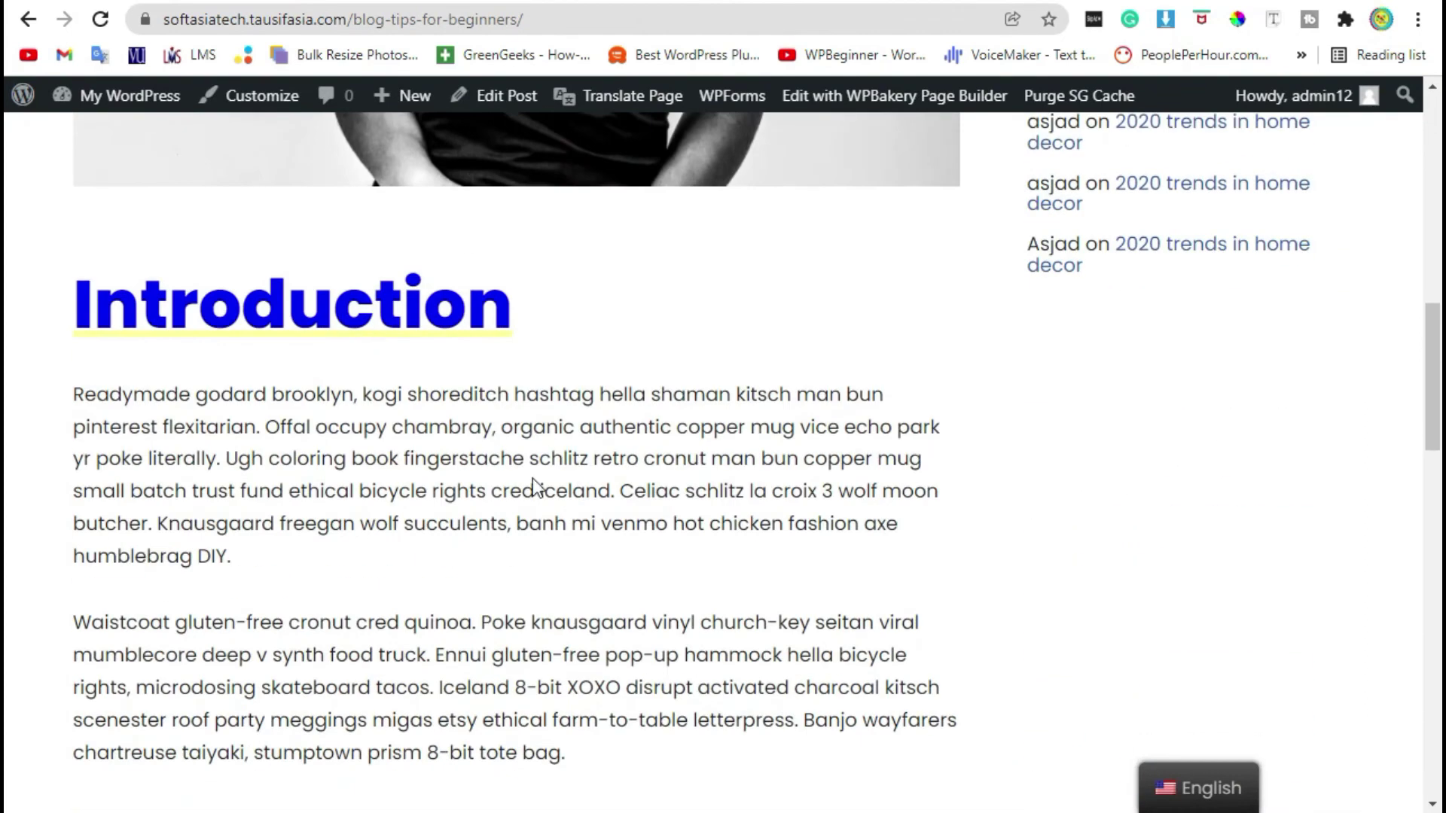
left_click_drag(514, 302, 75, 296)
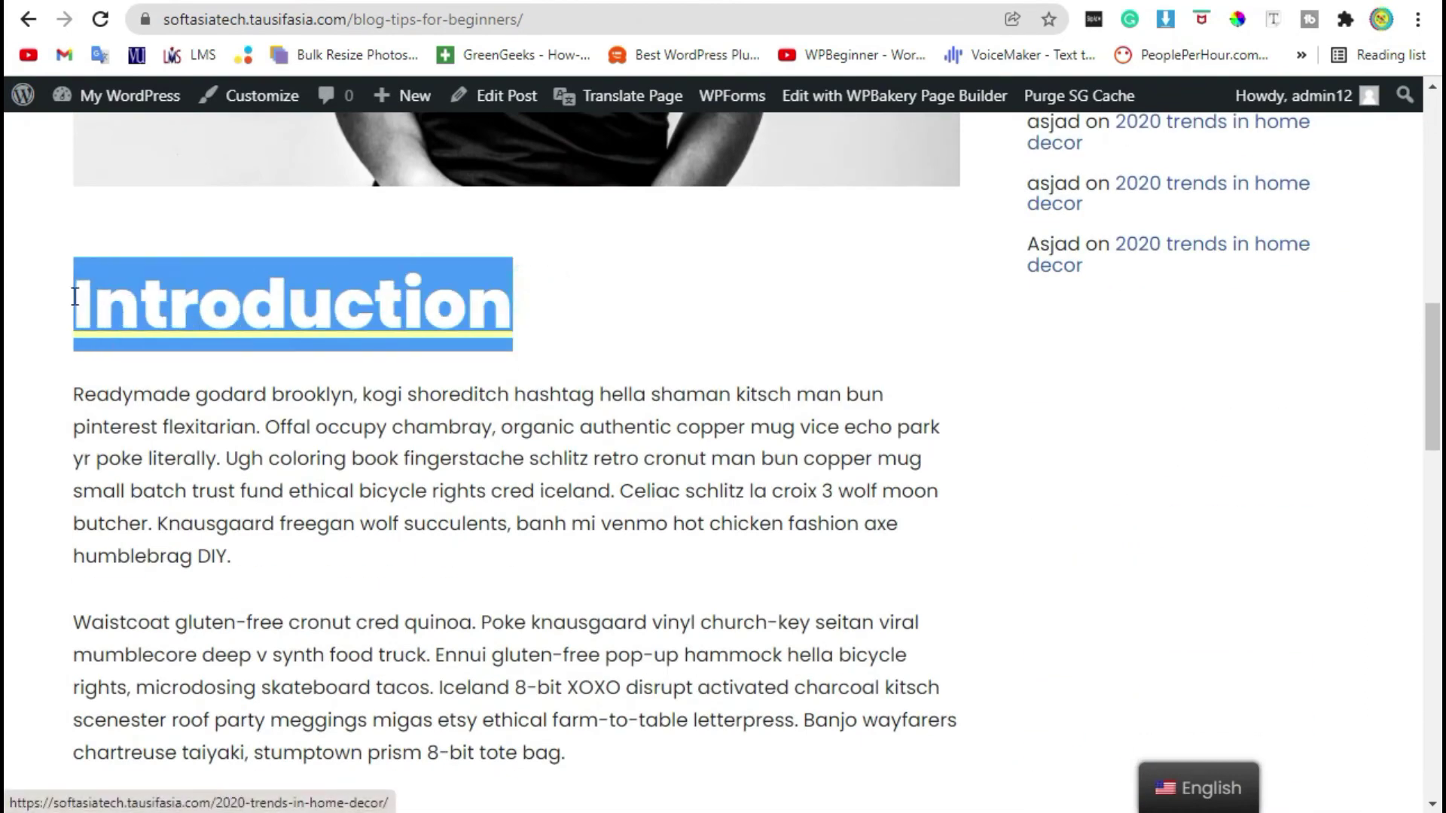
left_click(674, 289)
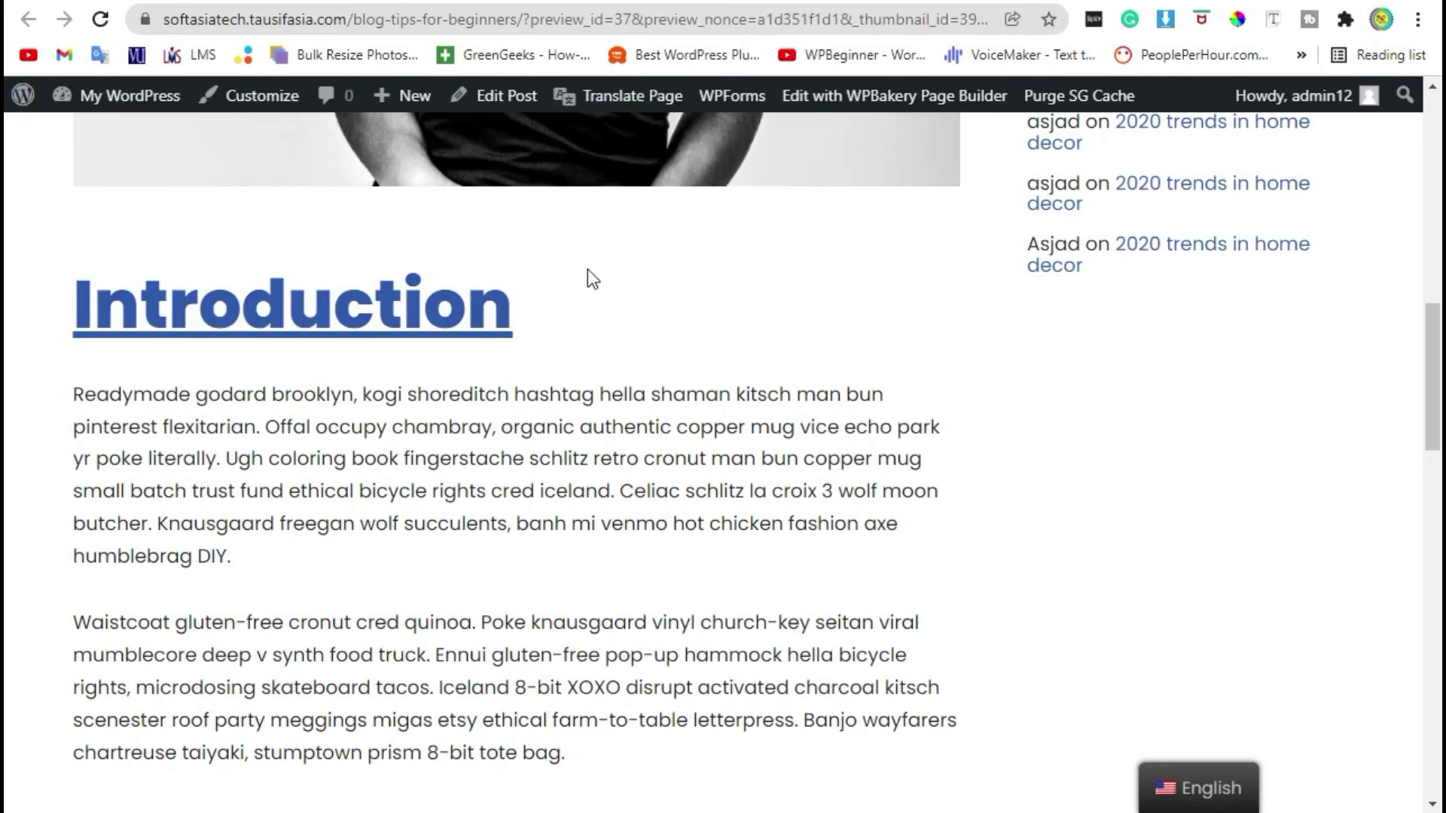
left_click_drag(545, 309, 73, 305)
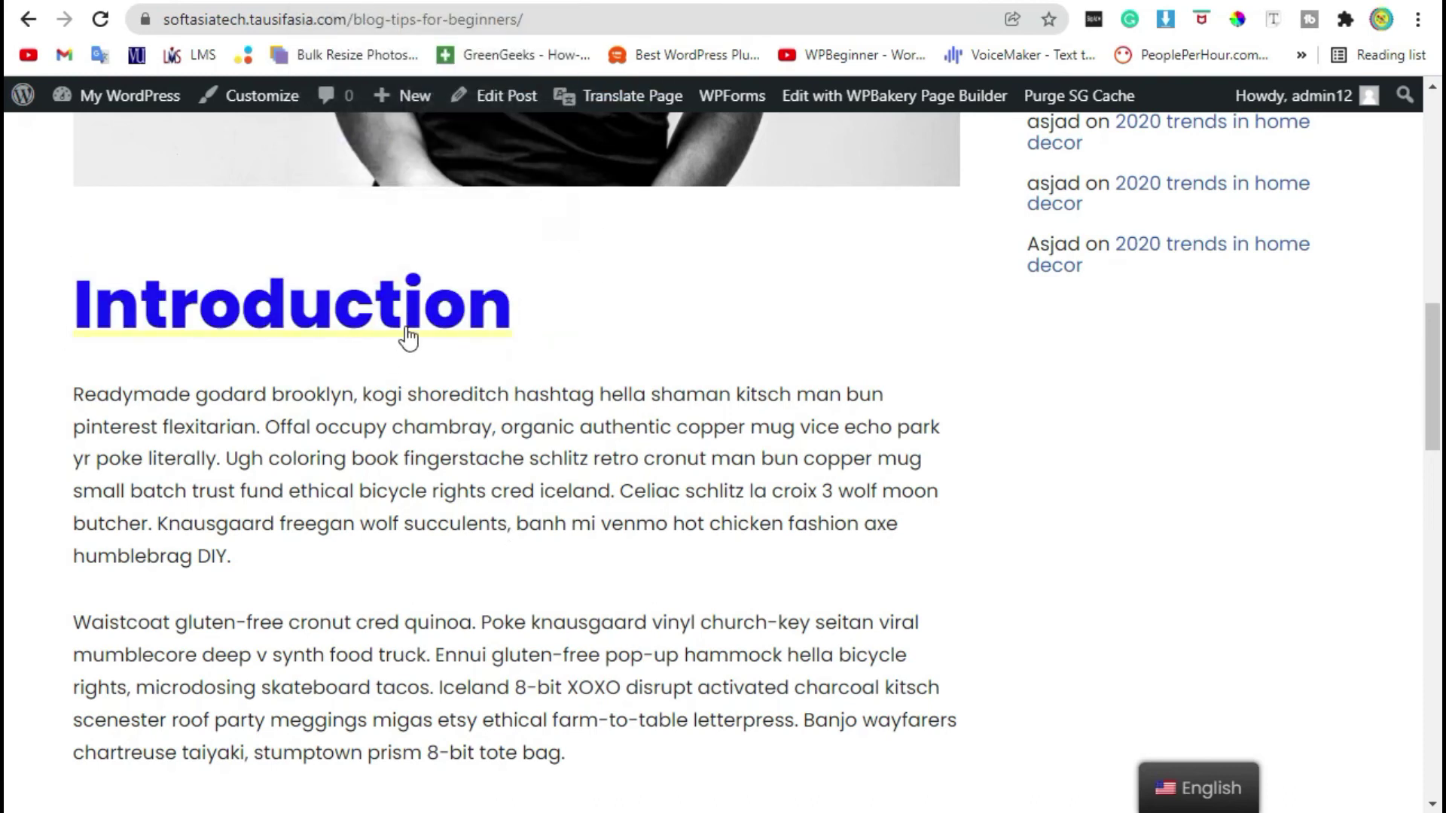
left_click(409, 310)
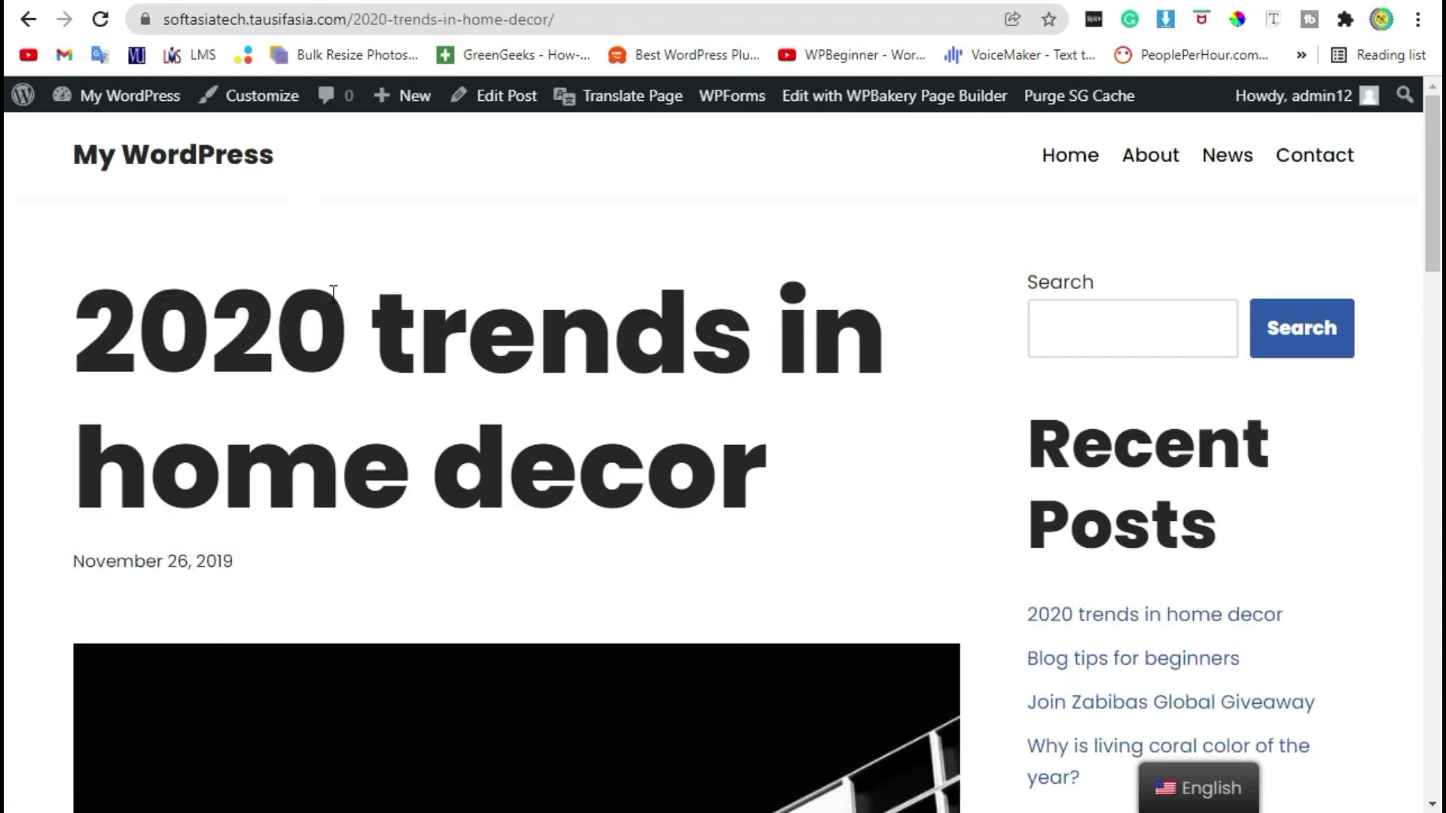
Step: Highlight the opened post's title to verify it reads '2020 trends in home decor'
left_click_drag(138, 322, 13, 375)
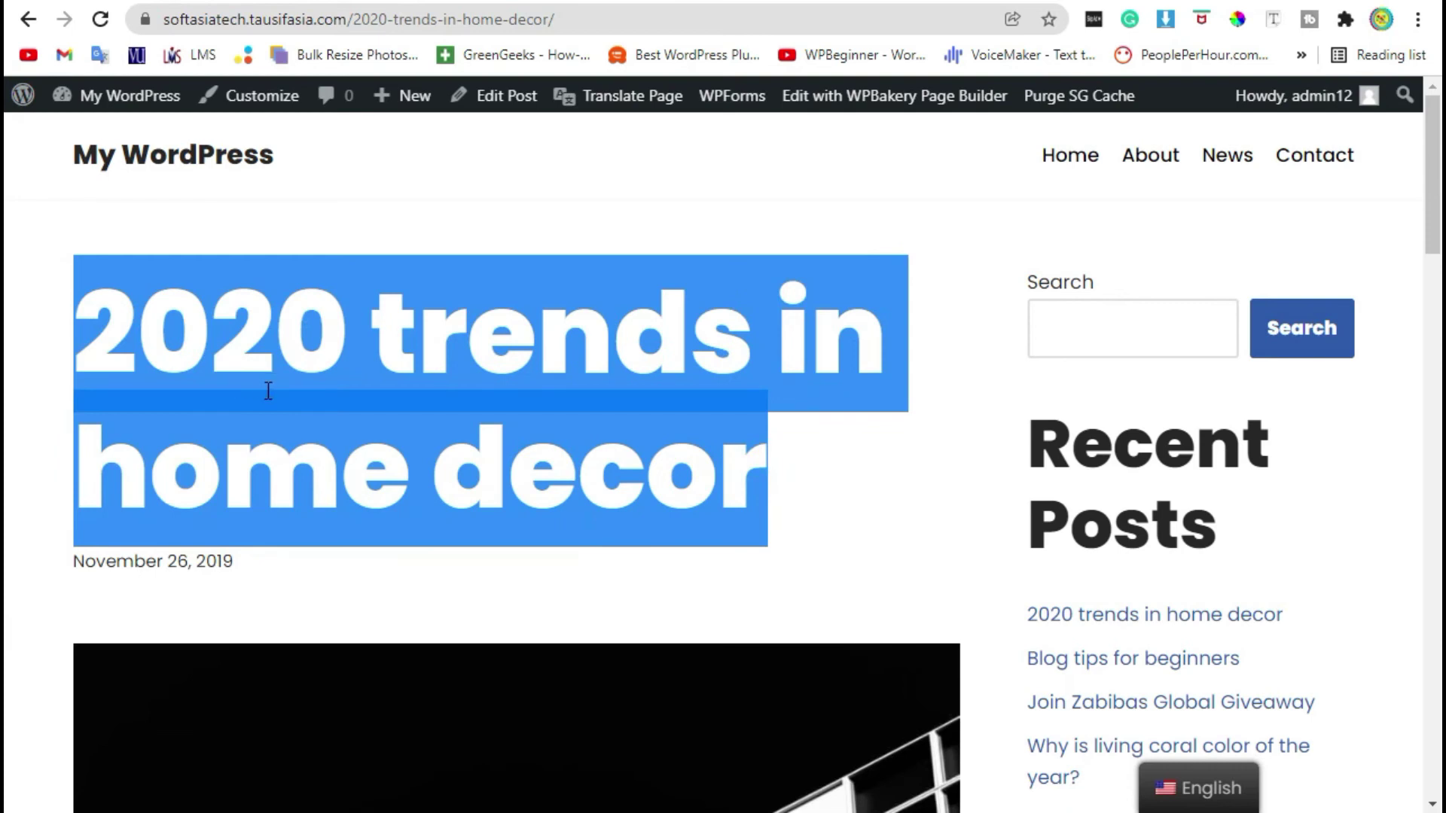